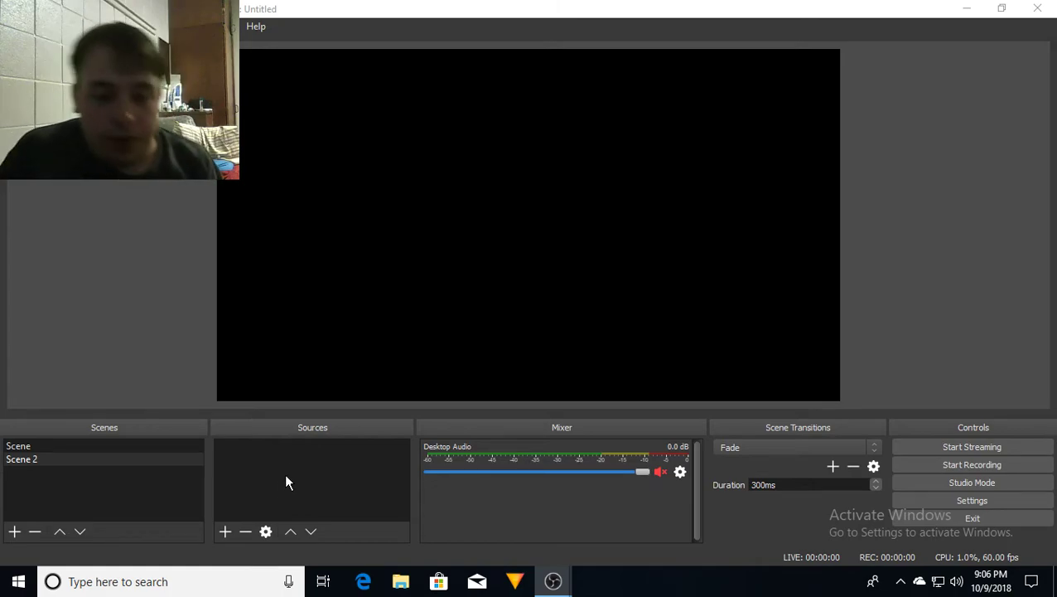
# - Look through the Youtube Stuff folder's videos/recorded and transfer youtube subfolders in File Explorer for the available thumbnail images
pyautogui.click(400, 580)
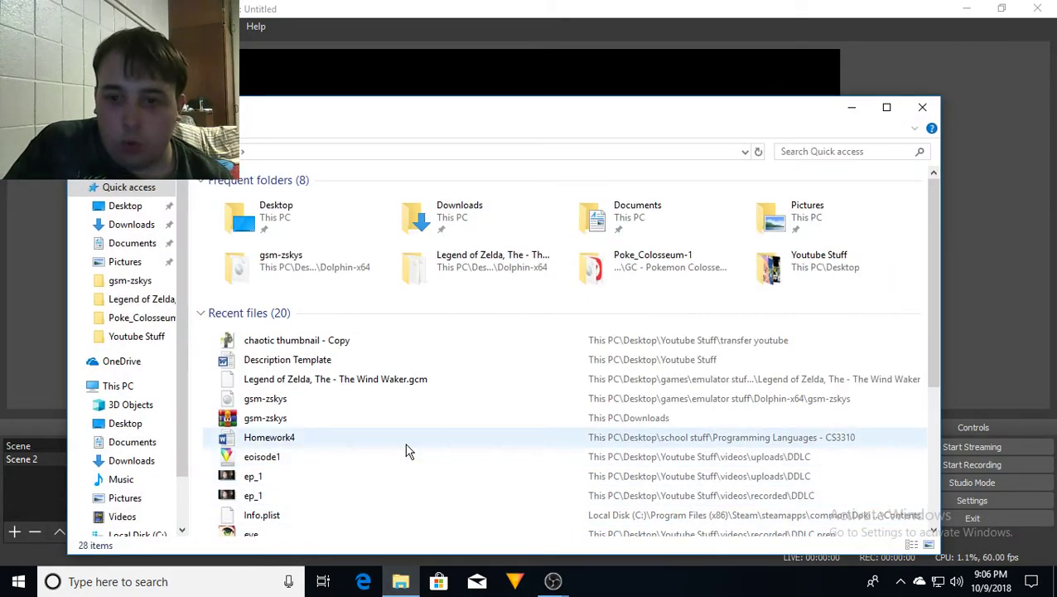
pyautogui.click(136, 336)
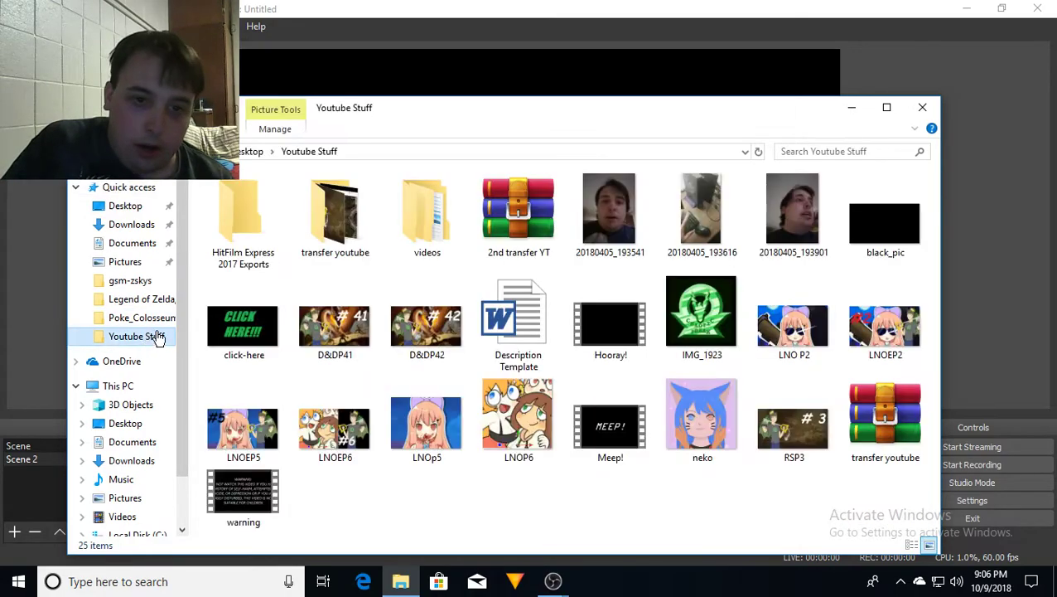
pyautogui.doubleClick(429, 235)
pyautogui.doubleClick(326, 203)
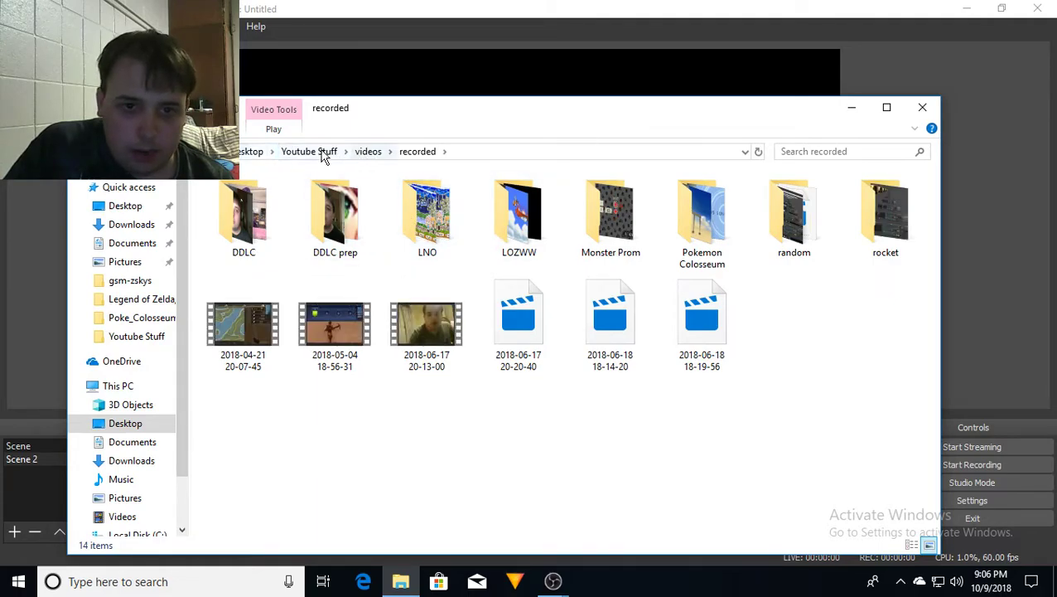
pyautogui.click(323, 153)
pyautogui.doubleClick(338, 220)
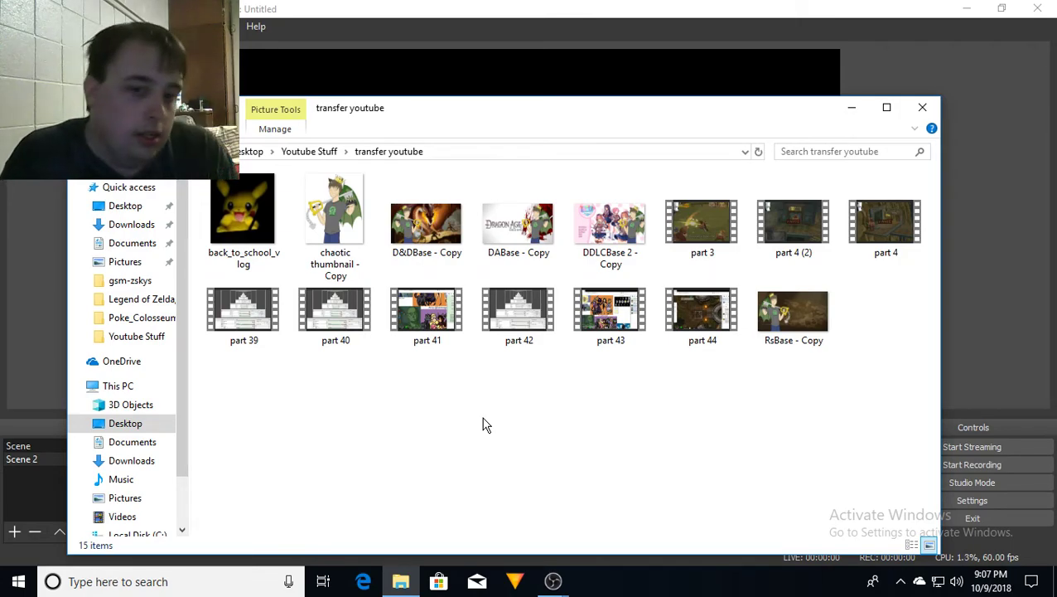
pyautogui.click(851, 108)
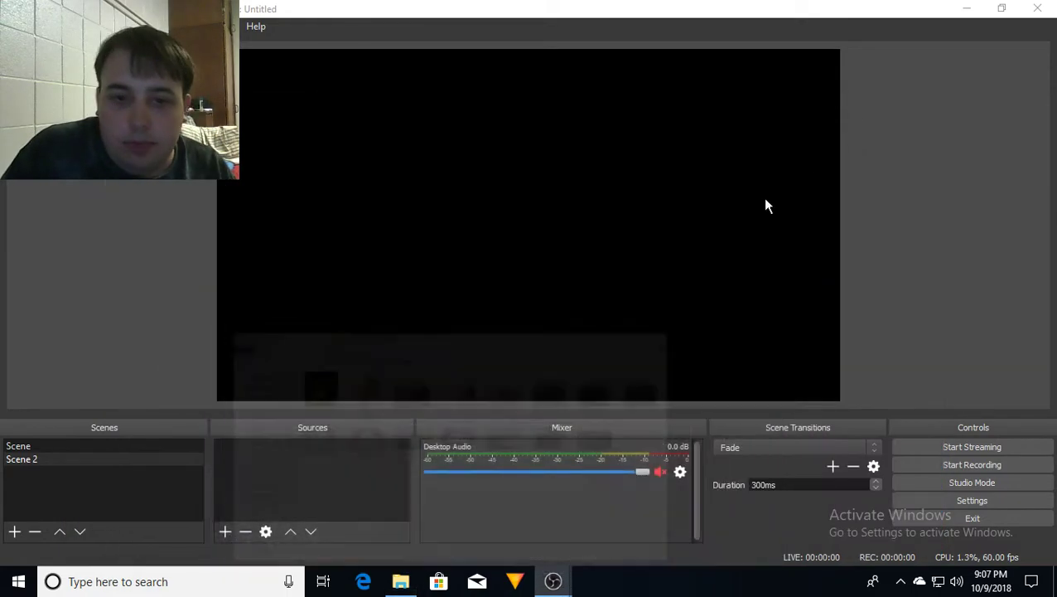
# - Add a new visible image source named thumbnail to Scene 2
pyautogui.click(229, 529)
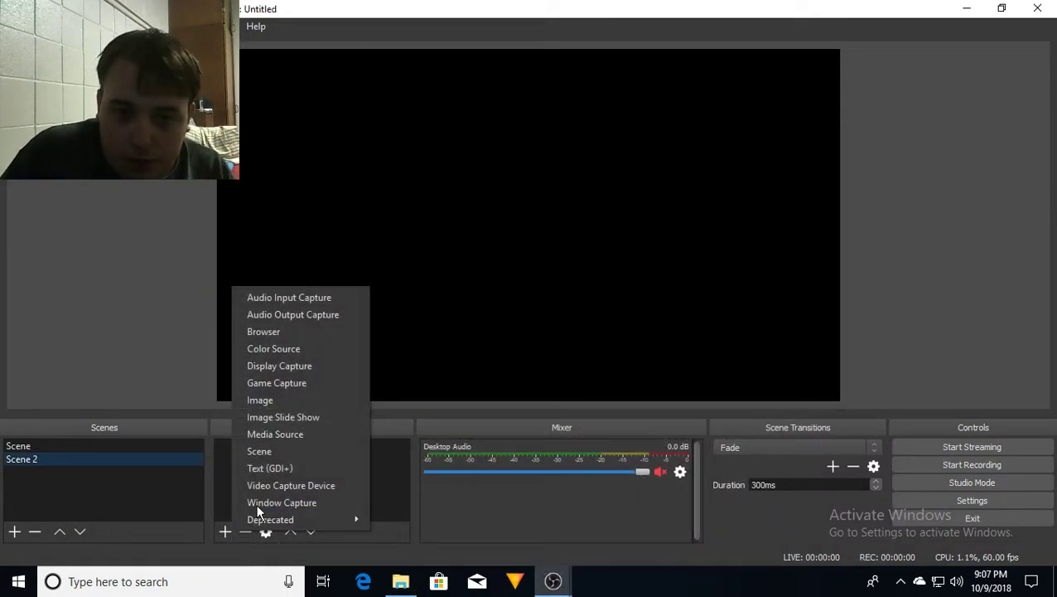
pyautogui.click(281, 400)
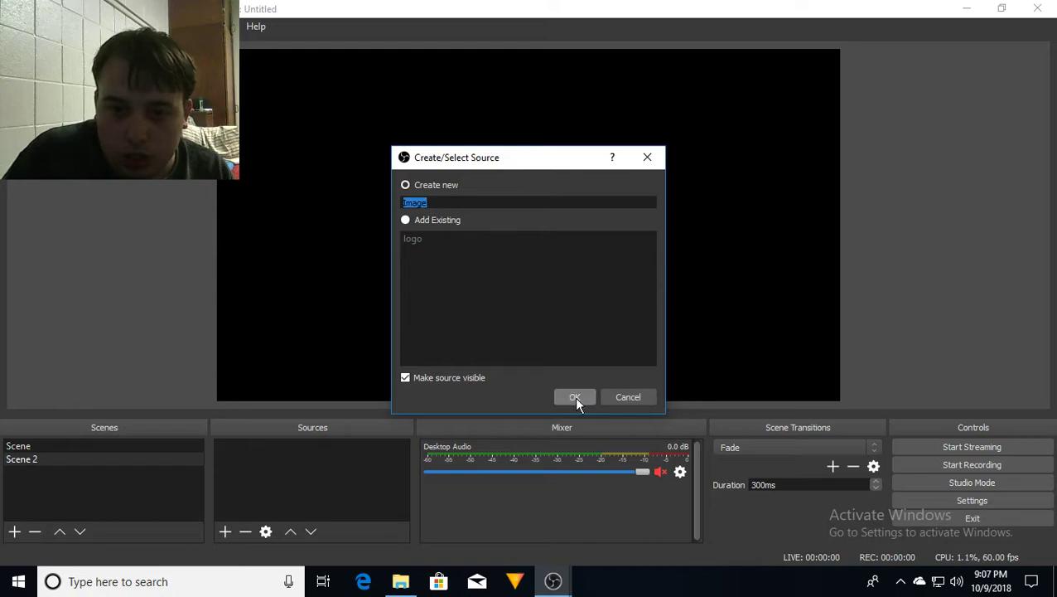
pyautogui.write('thumbnail')
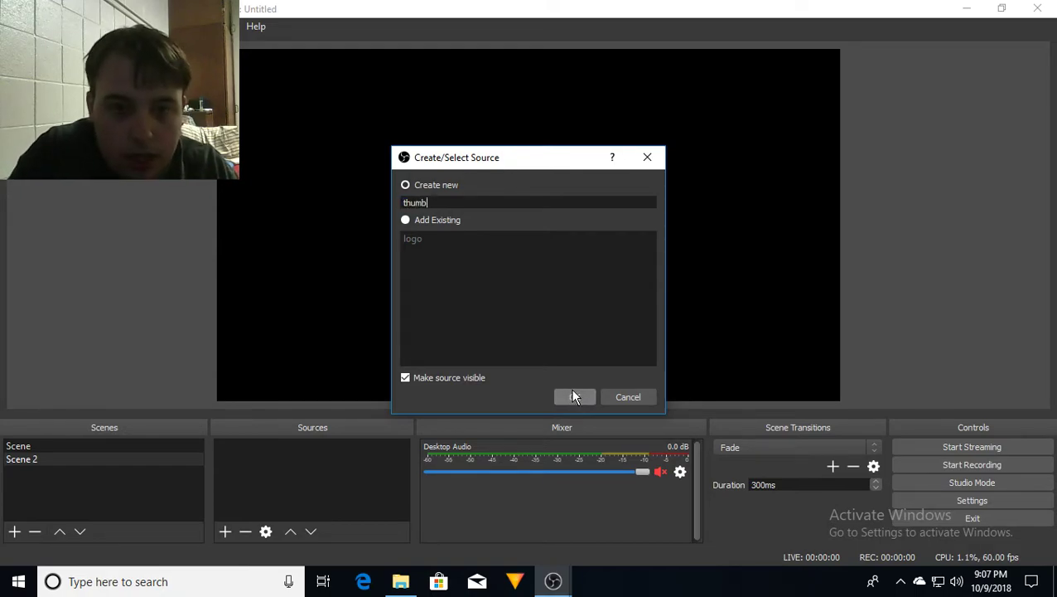
pyautogui.click(573, 396)
# - Set the thumbnail source's image file to chaotic thumbnail - Copy from the Youtube Stuff/transfer youtube folder
pyautogui.click(762, 386)
pyautogui.scroll(1, 334, 203)
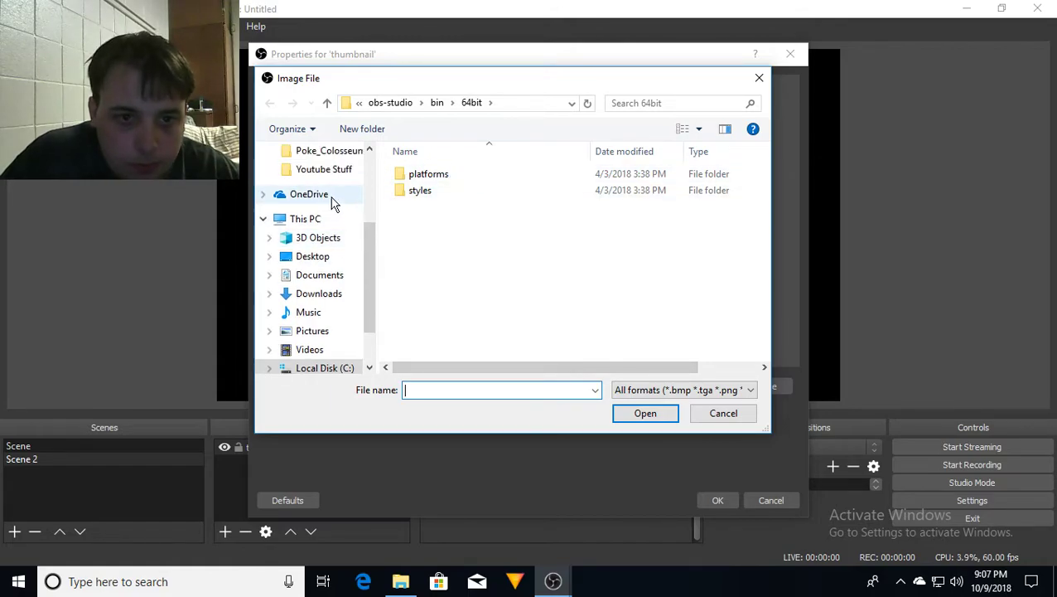
pyautogui.scroll(2, 334, 203)
pyautogui.click(323, 225)
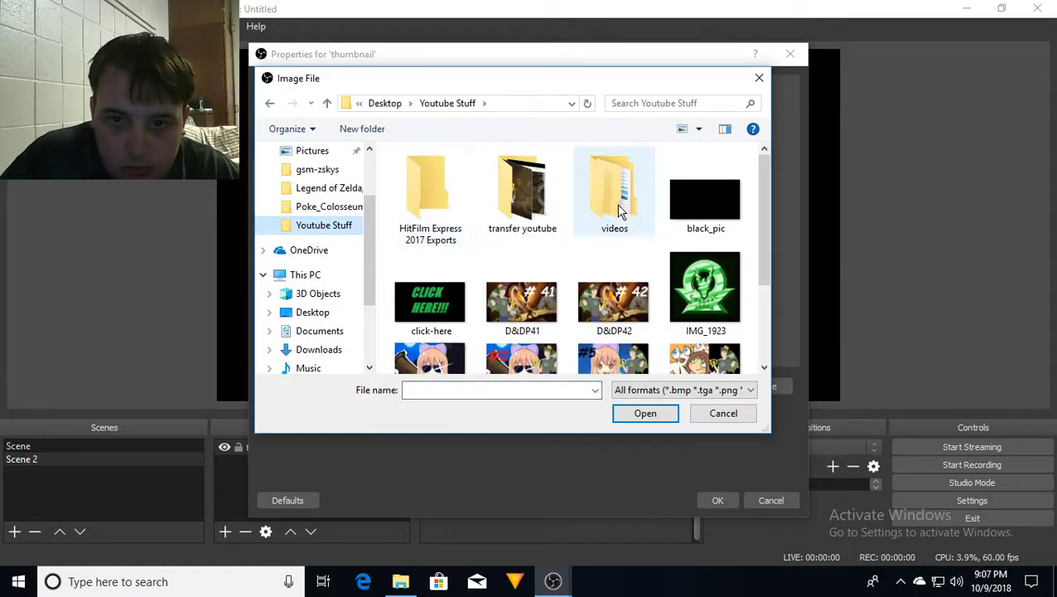
pyautogui.doubleClick(509, 203)
pyautogui.doubleClick(547, 208)
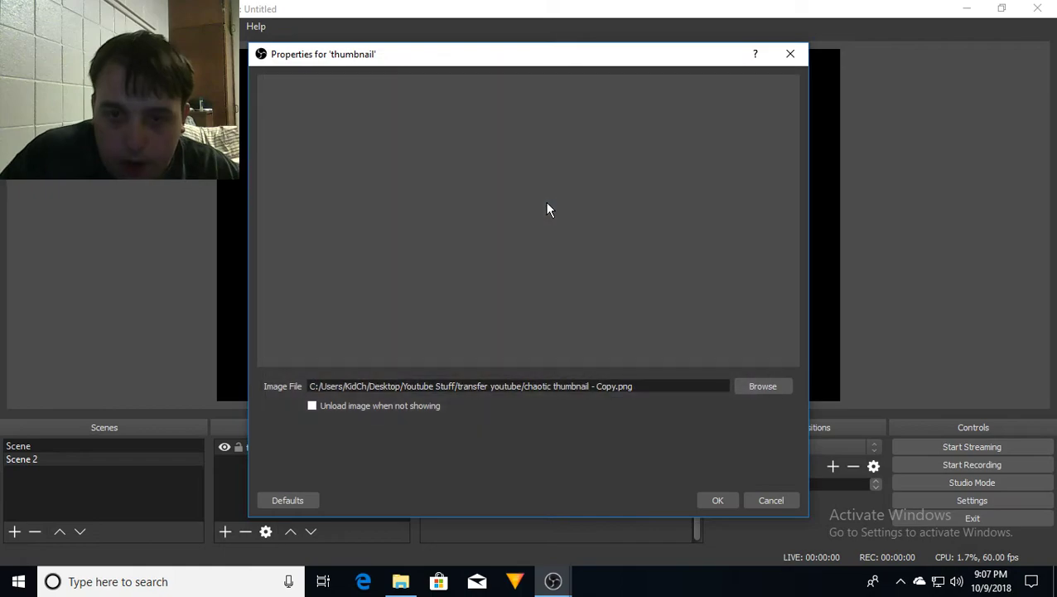
pyautogui.click(718, 502)
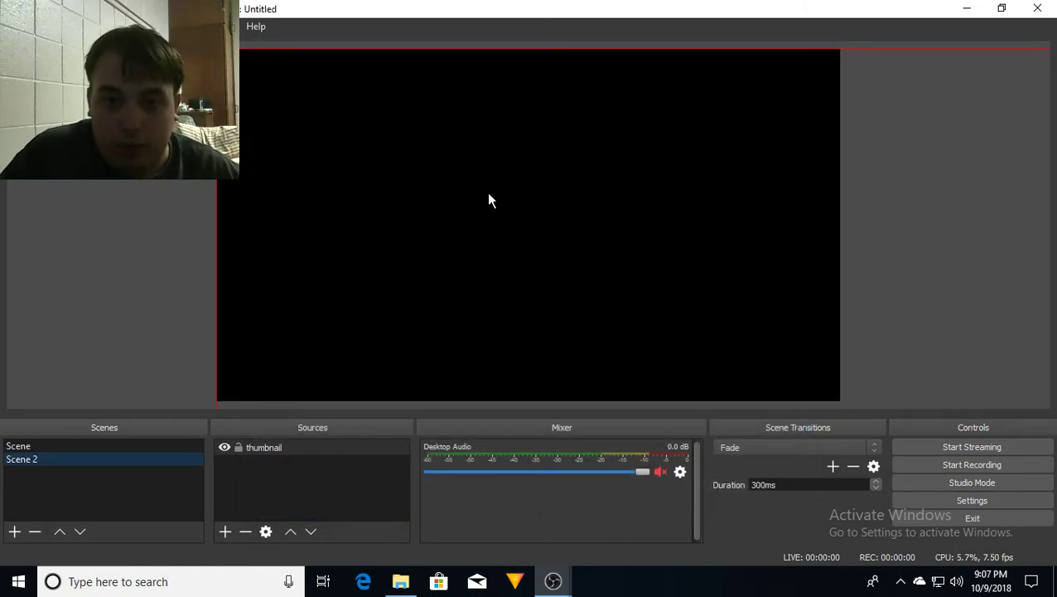
# - Fit the thumbnail image to the screen and crop its empty sides, placing the character against the canvas's right edge
pyautogui.rightClick(436, 262)
pyautogui.moveTo(480, 287)
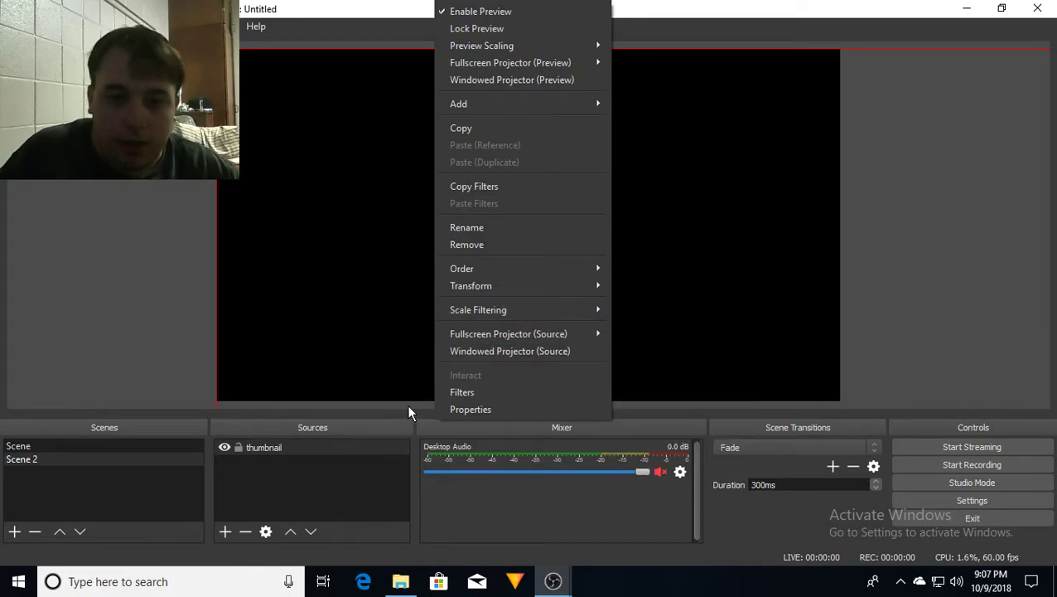
pyautogui.moveTo(527, 286)
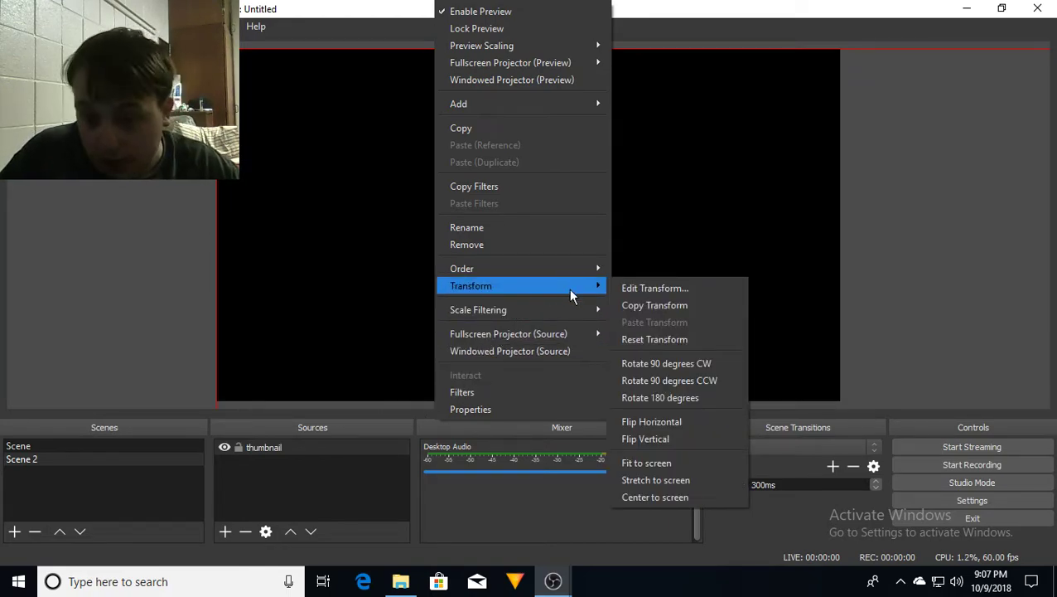
pyautogui.click(650, 466)
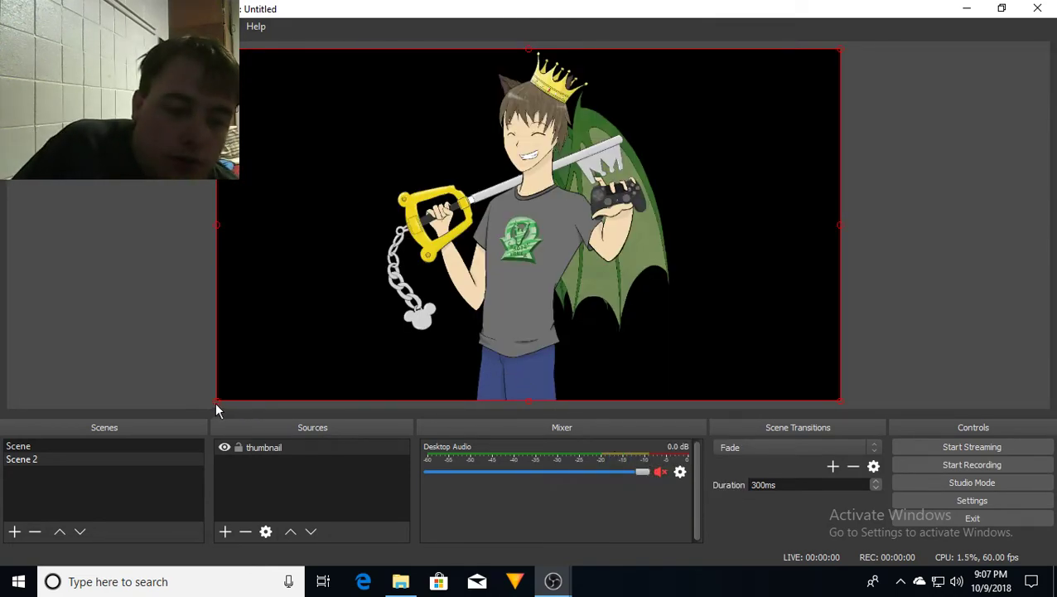
pyautogui.moveTo(219, 404); pyautogui.dragTo(572, 388)
pyautogui.moveTo(636, 389); pyautogui.dragTo(559, 395)
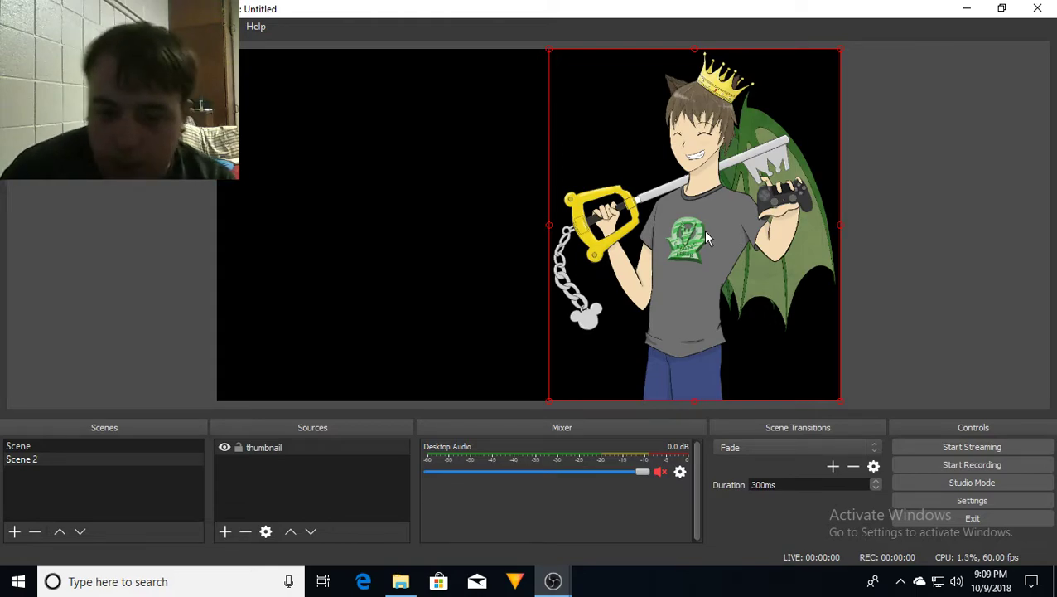
# - Add a second new image source named bg to Scene 2
pyautogui.click(227, 532)
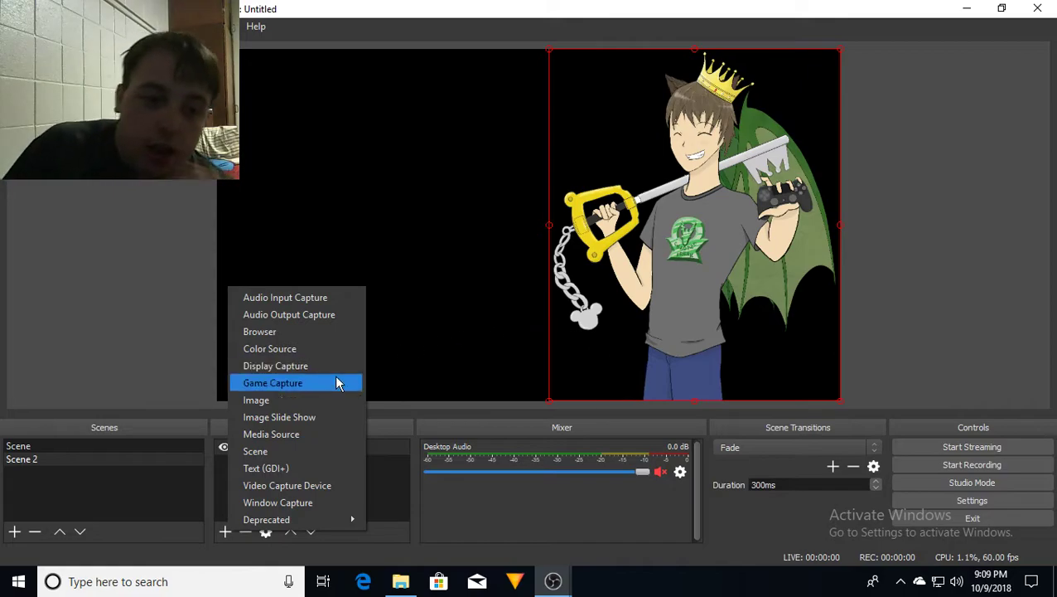
pyautogui.click(306, 400)
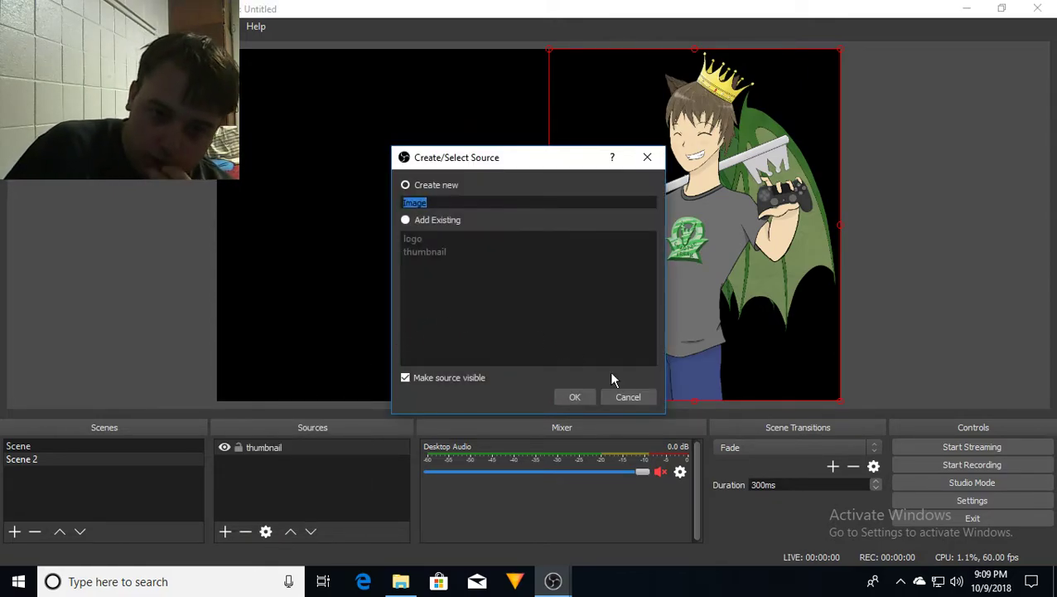
pyautogui.write('bg')
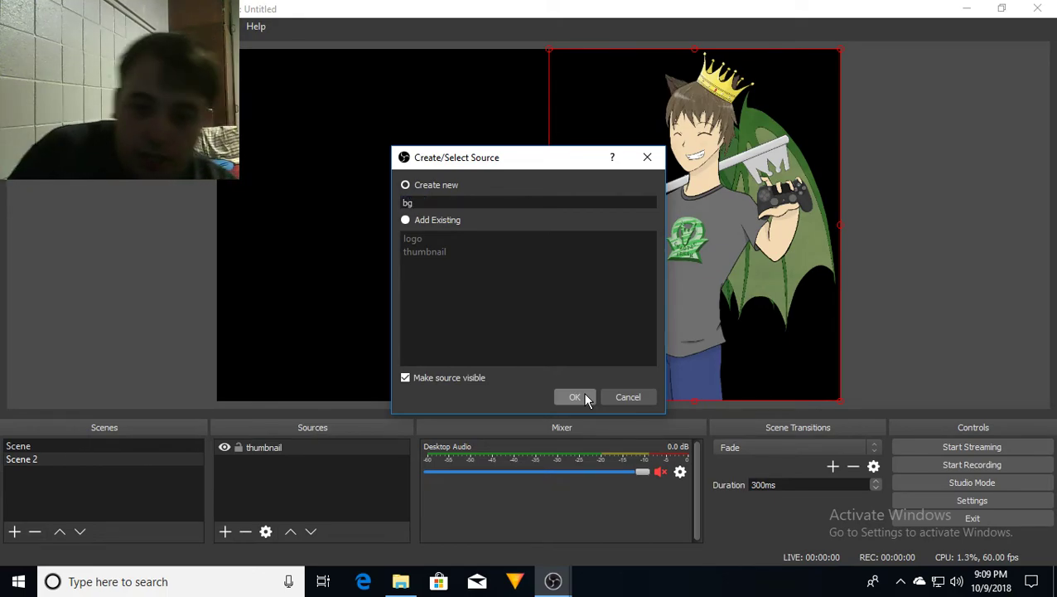
pyautogui.click(575, 397)
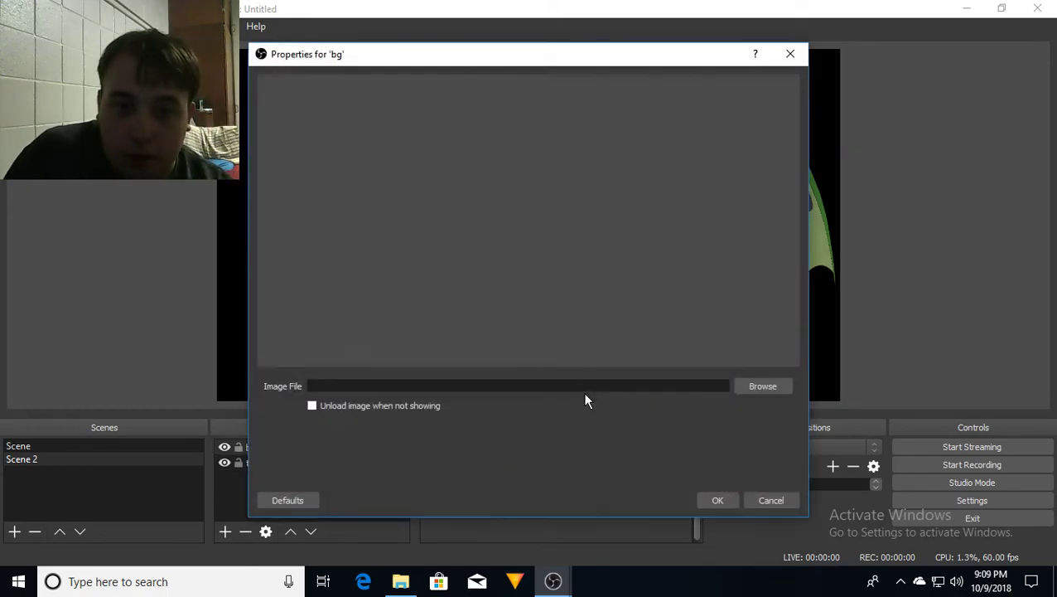
# - Set the bg source's image file to LNO P2 from the Youtube Stuff folder
pyautogui.click(760, 386)
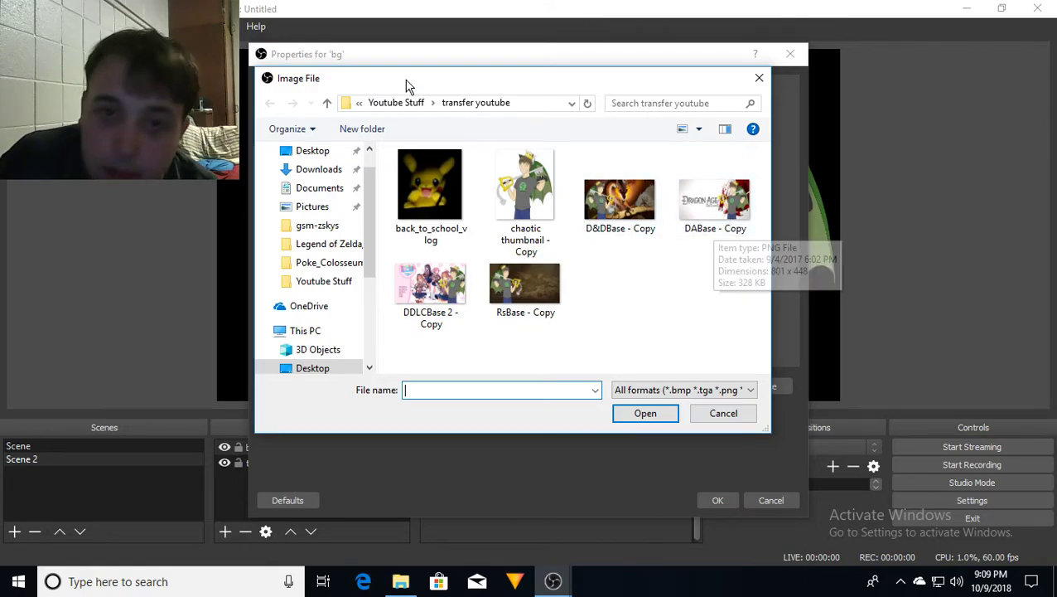
pyautogui.click(397, 103)
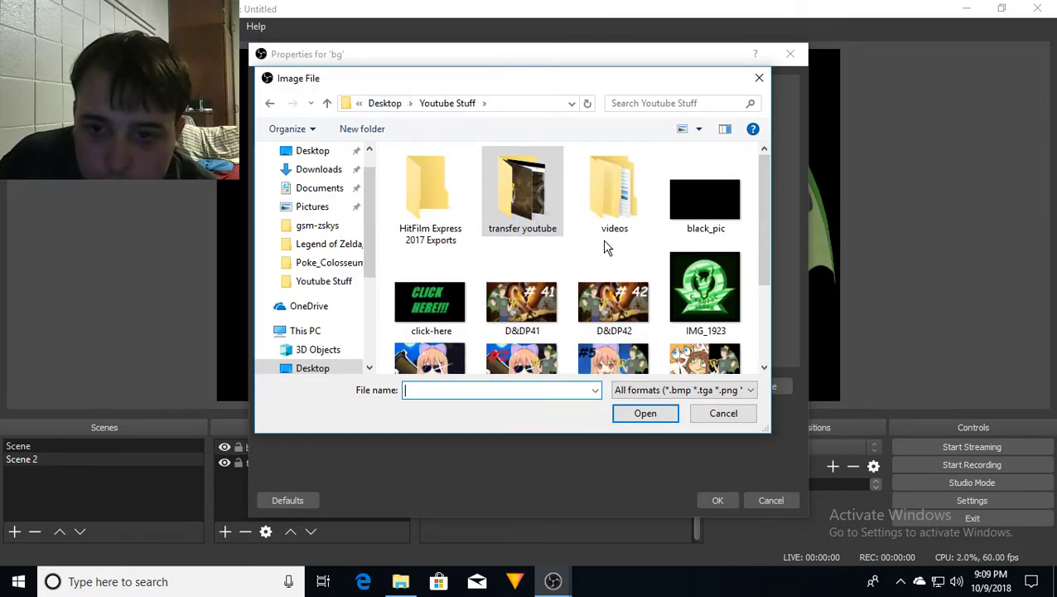
pyautogui.scroll(-2, 607, 247)
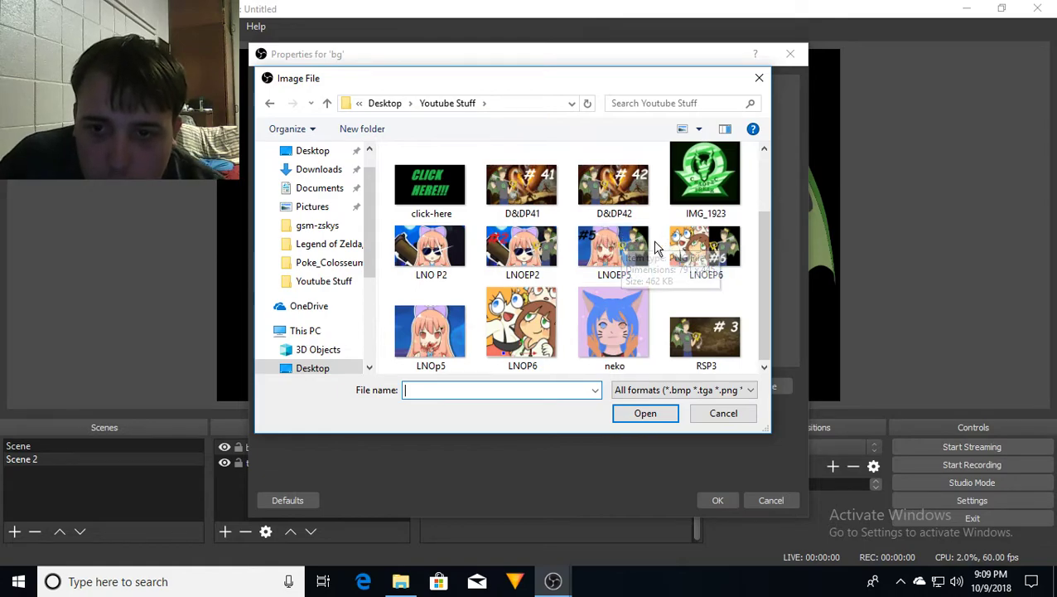
pyautogui.doubleClick(450, 257)
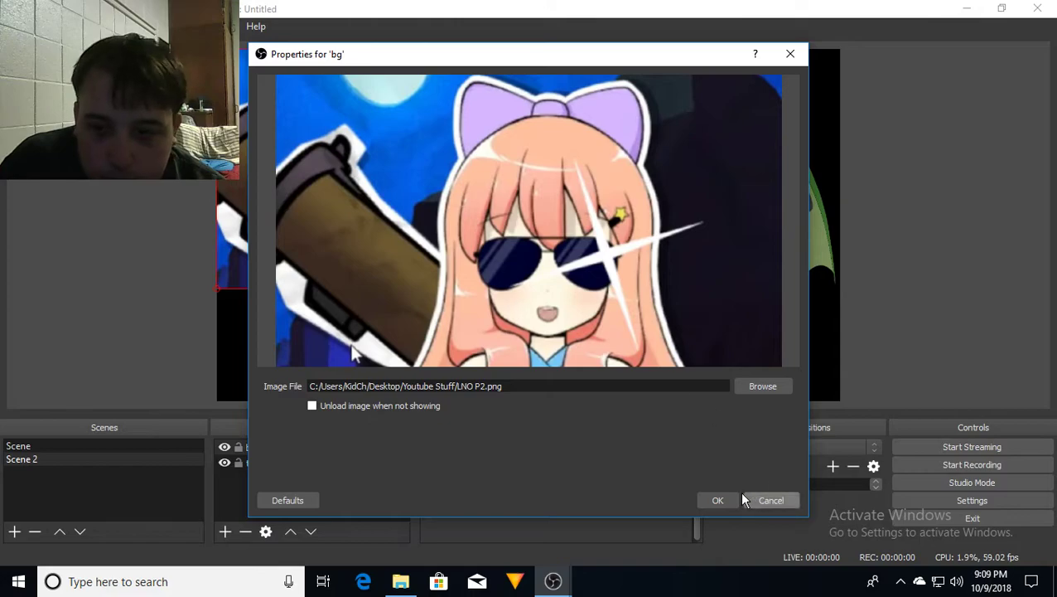
pyautogui.click(718, 500)
# - Reorder the bg source beneath thumbnail and stretch the background image to the screen
pyautogui.moveTo(329, 446)
pyautogui.mouseDown()
pyautogui.moveTo(319, 463)
pyautogui.moveTo(329, 463)
pyautogui.mouseUp()
pyautogui.rightClick(435, 265)
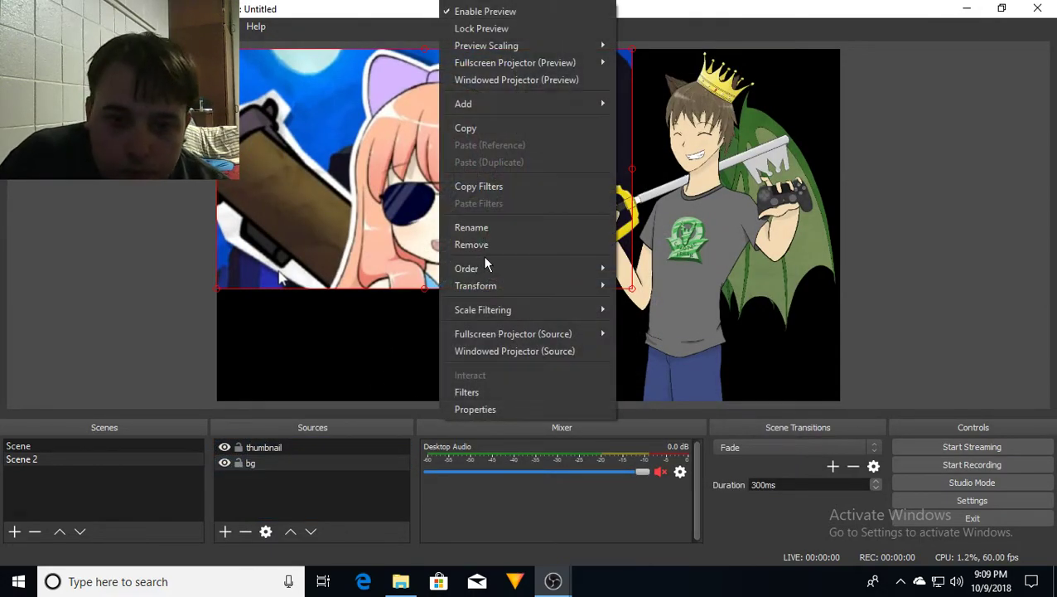
pyautogui.moveTo(486, 285)
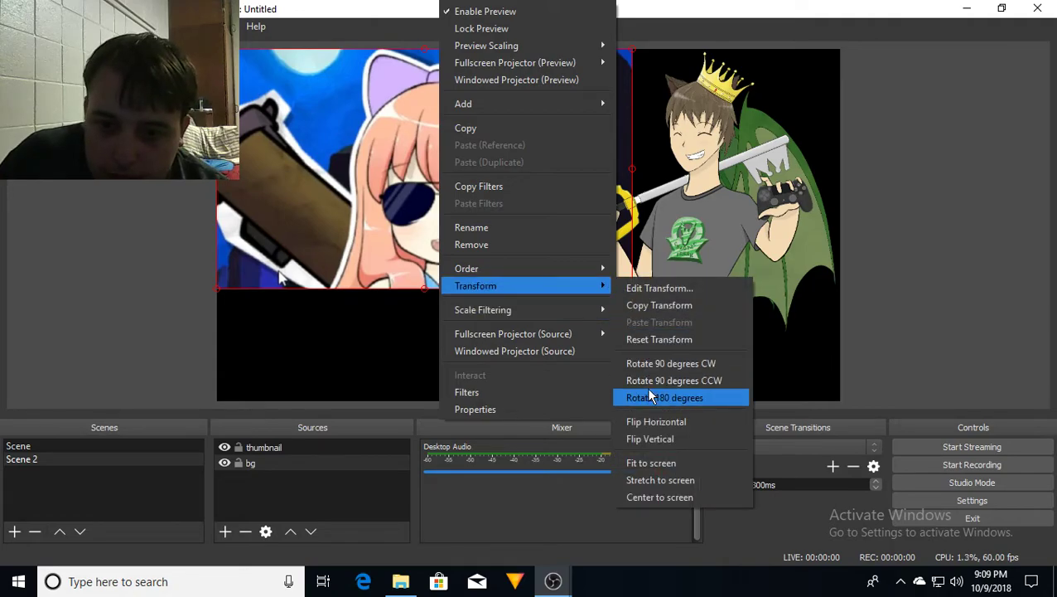
pyautogui.click(668, 479)
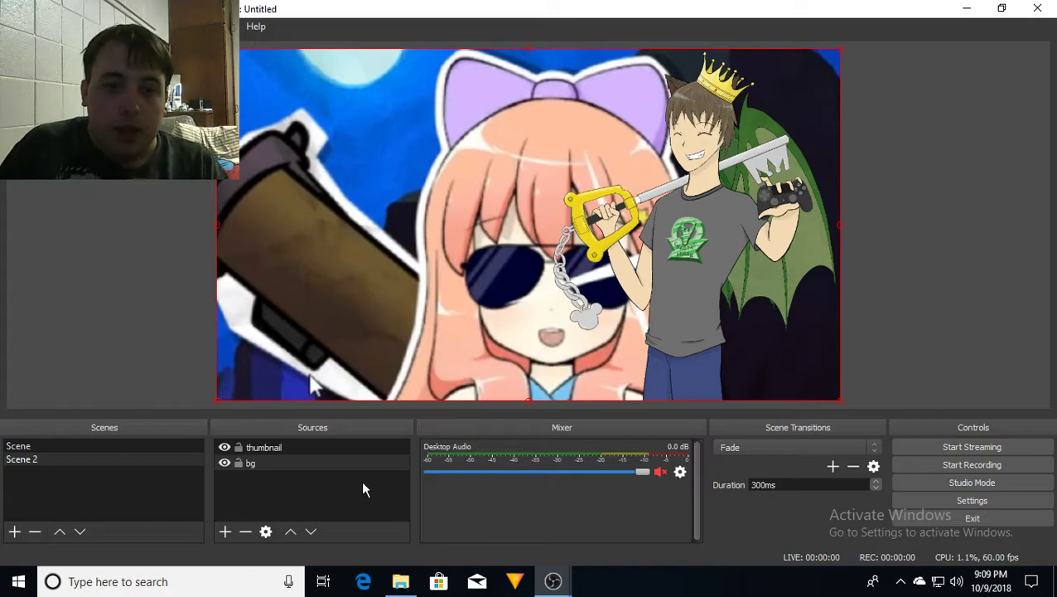
# - Move the thumbnail character to the canvas's left side and flip it horizontally
pyautogui.click(718, 258)
pyautogui.moveTo(715, 250); pyautogui.dragTo(379, 237)
pyautogui.rightClick(380, 236)
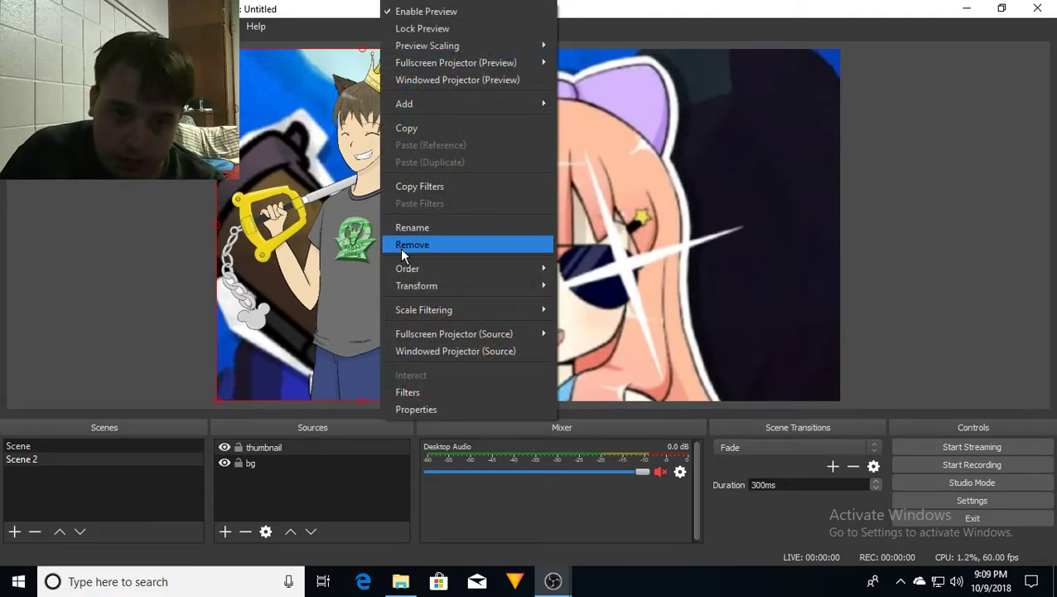
pyautogui.moveTo(405, 282)
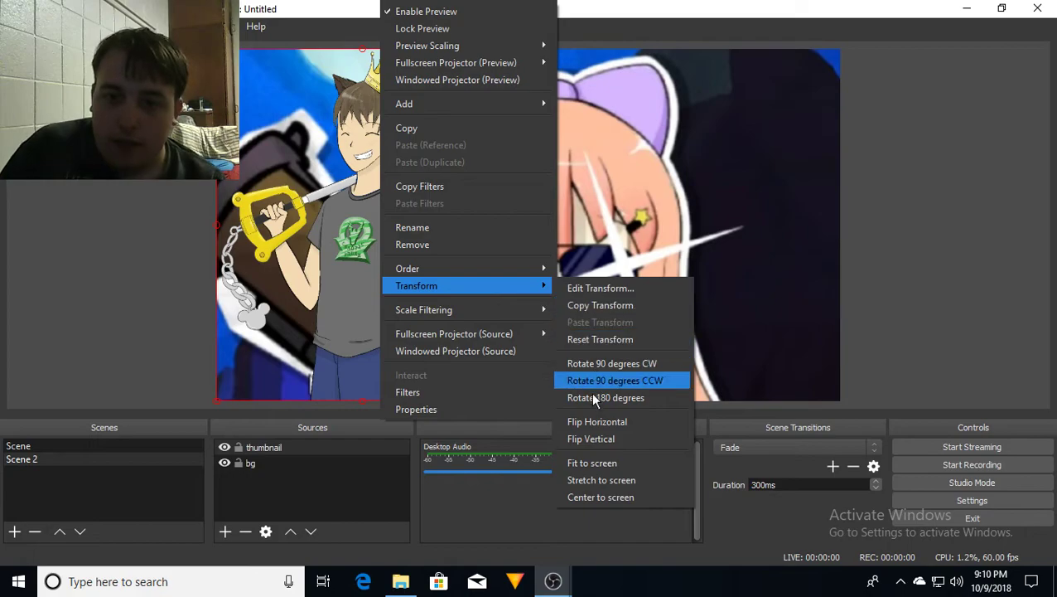
pyautogui.click(588, 420)
# - Flip the thumbnail character horizontally again to restore its original orientation
pyautogui.rightClick(375, 280)
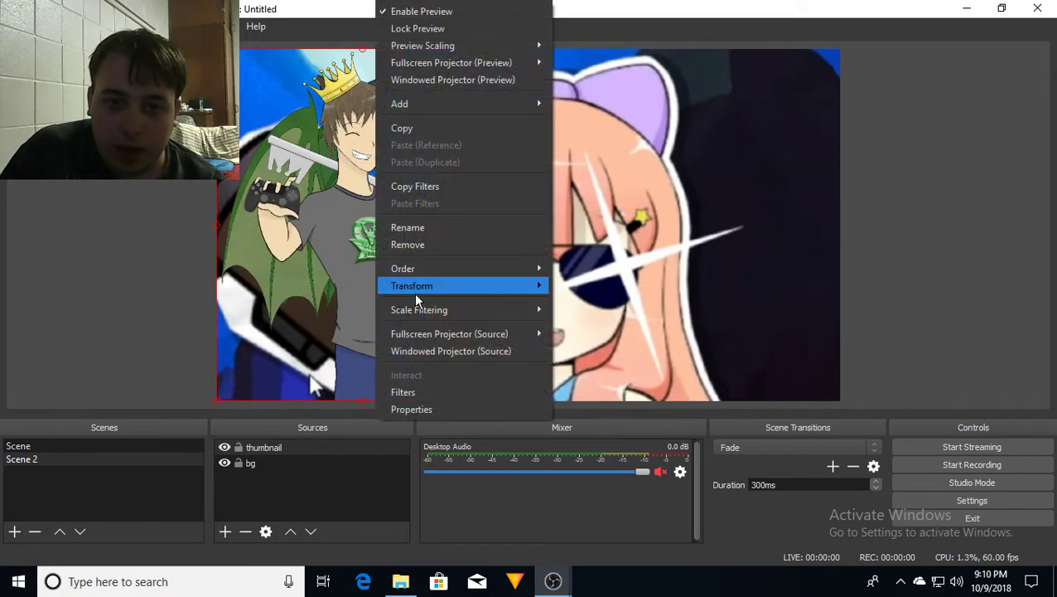
pyautogui.moveTo(443, 289)
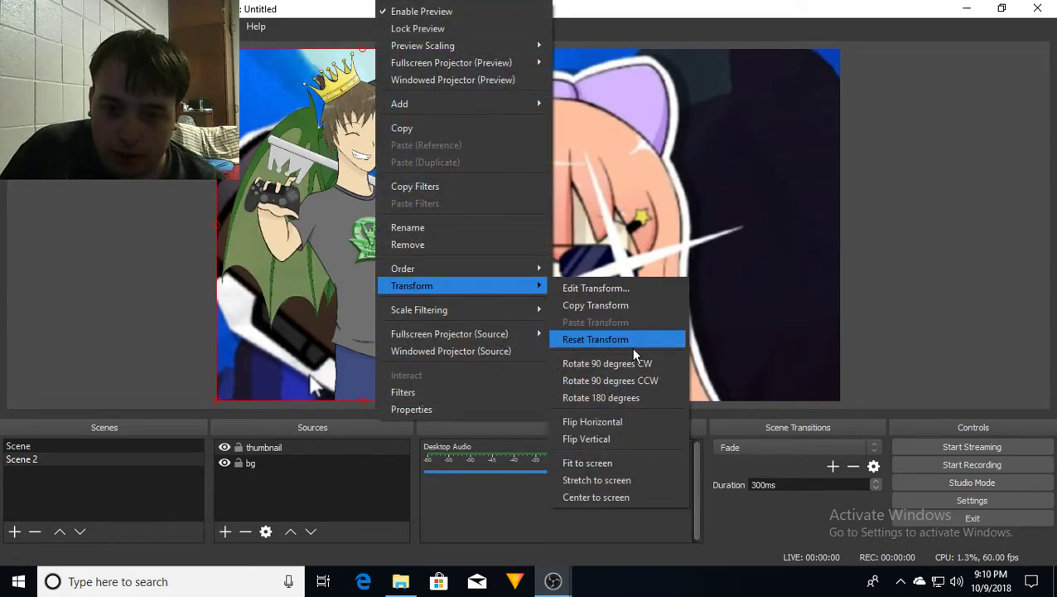
pyautogui.click(592, 420)
# - Move the thumbnail character to the canvas's right side, letting its wing extend past the edge, and deselect it
pyautogui.moveTo(377, 281); pyautogui.dragTo(793, 267)
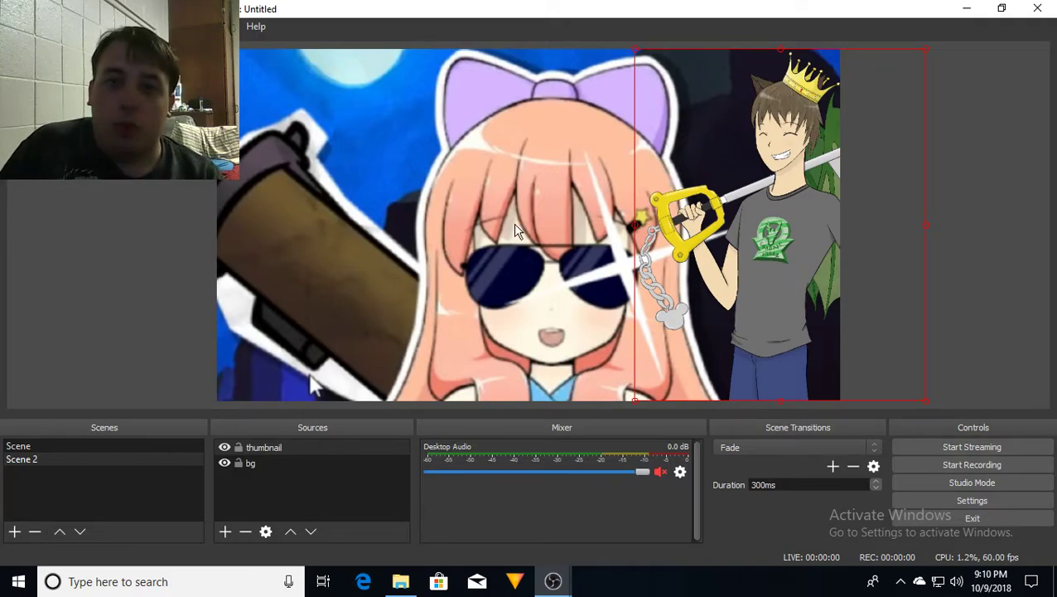
pyautogui.click(317, 497)
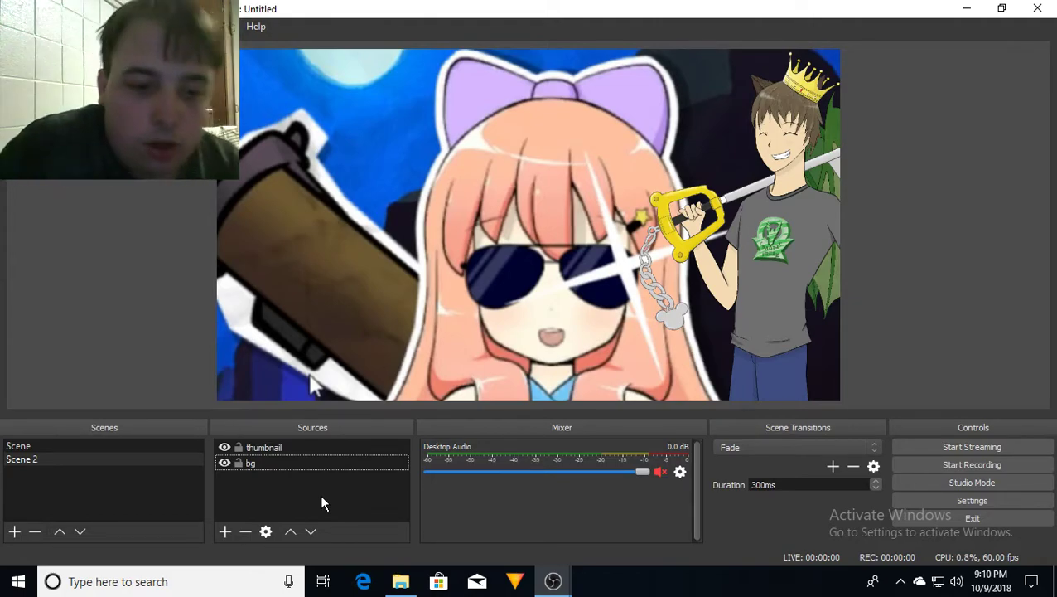
# - Open Paint with a blank canvas
pyautogui.click(254, 588)
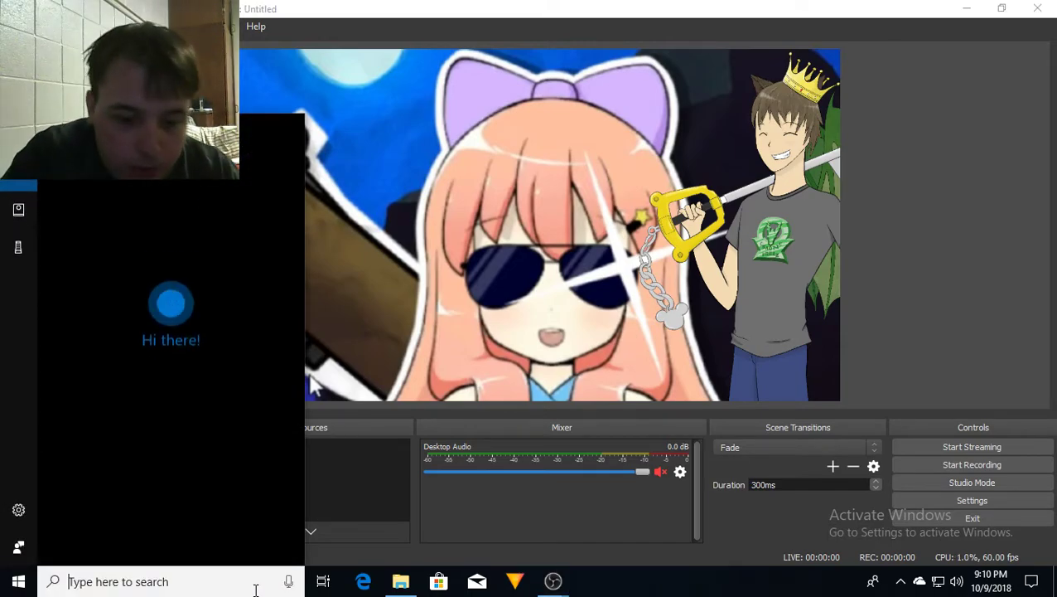
pyautogui.write('pai')
pyautogui.press('Return')
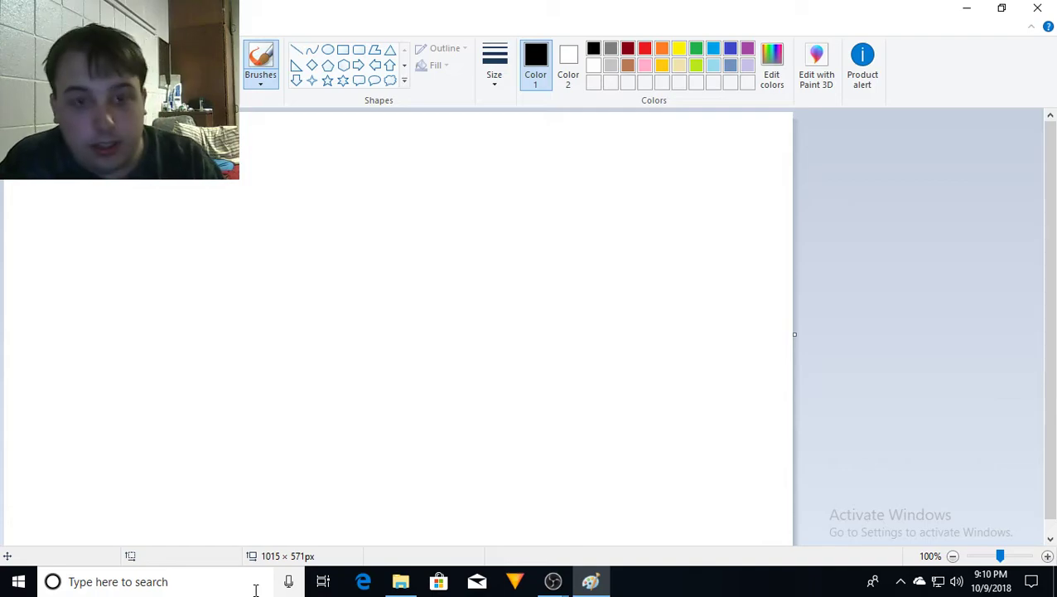
# - Paste the copied screenshot onto the canvas and crop it to the thumbnail composition, about 799 × 451 px
pyautogui.hotkey('ctrl', 'a')
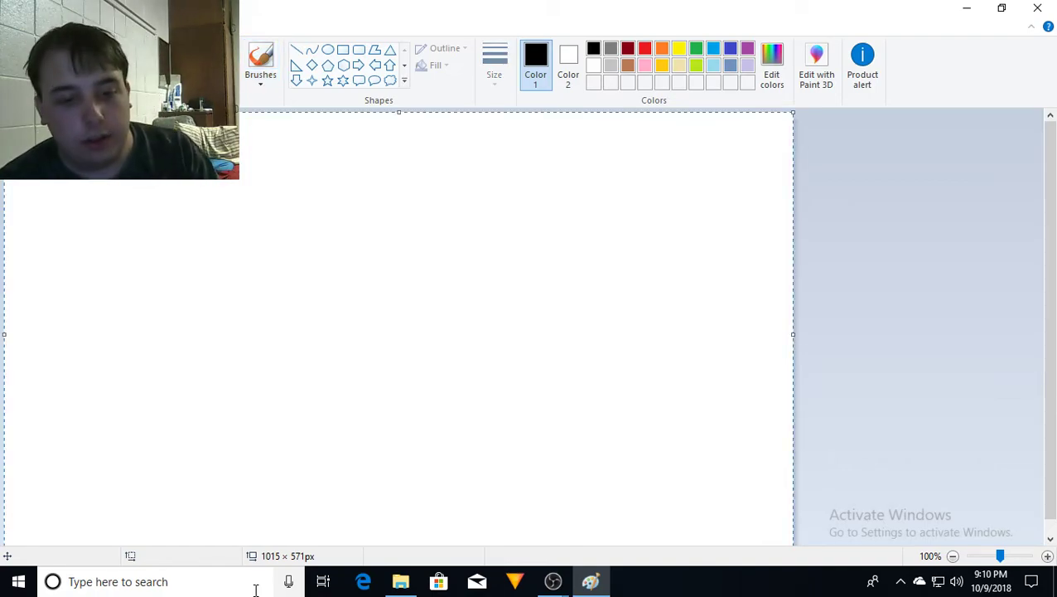
pyautogui.hotkey('ctrl', 'v')
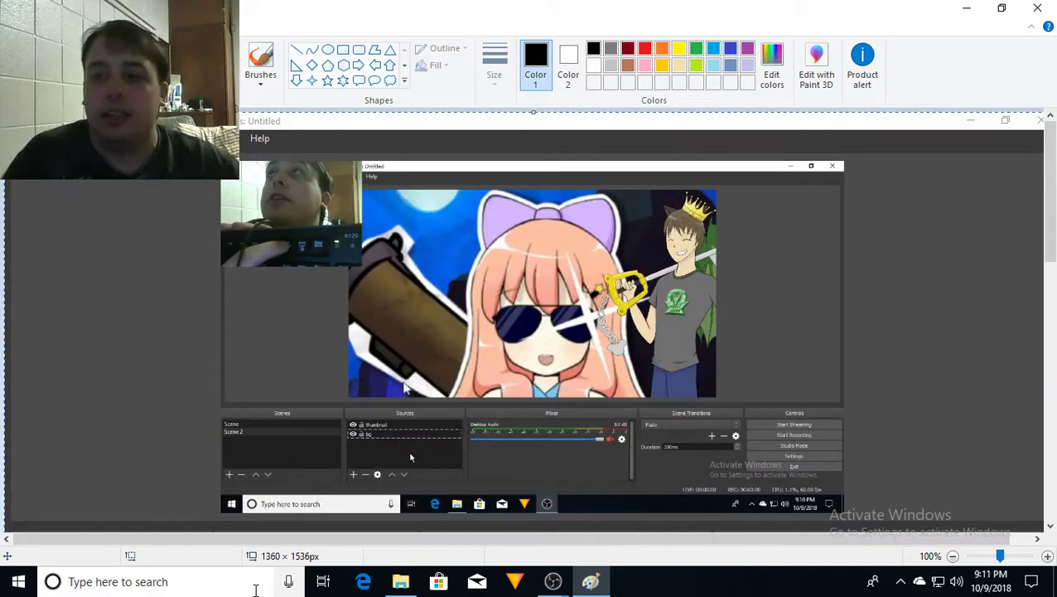
pyautogui.scroll(-10, 407, 133)
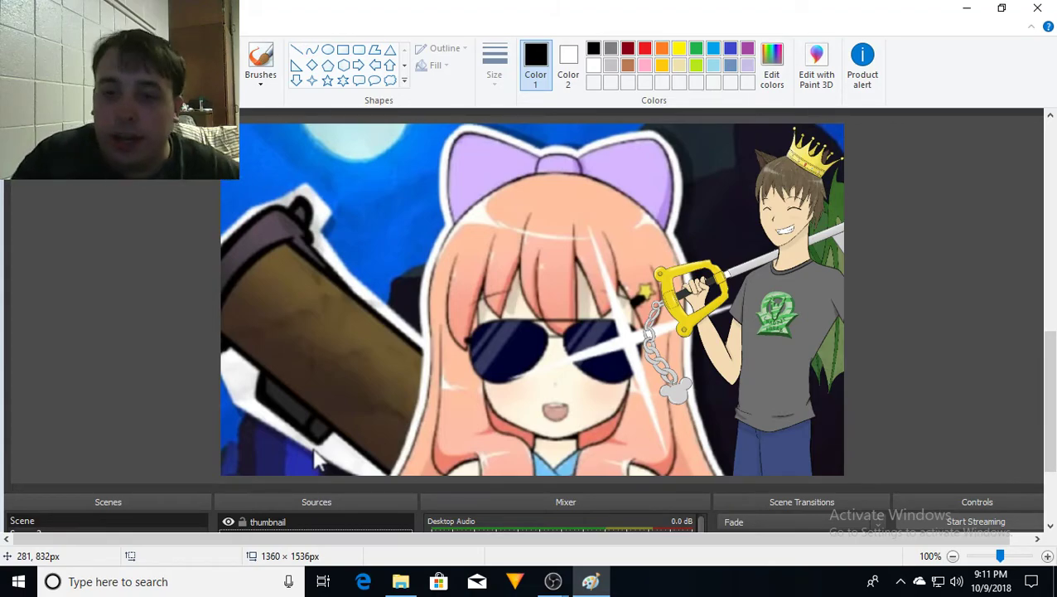
pyautogui.moveTo(288, 174)
pyautogui.mouseDown()
pyautogui.moveTo(648, 375)
pyautogui.moveTo(830, 451)
pyautogui.moveTo(843, 475)
pyautogui.mouseUp()
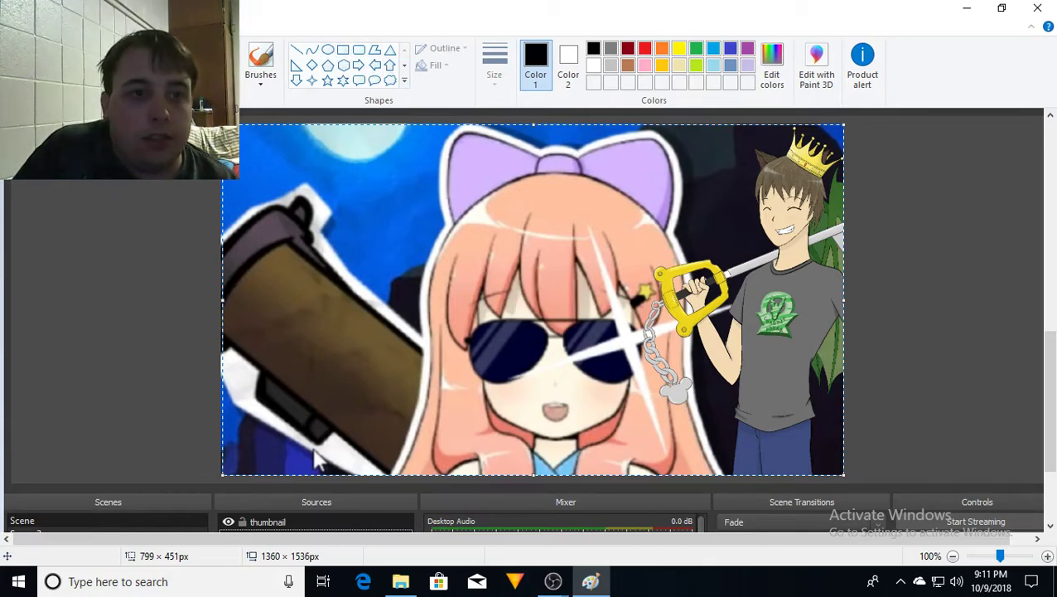
pyautogui.hotkey('ctrl', 'shift', 'x')
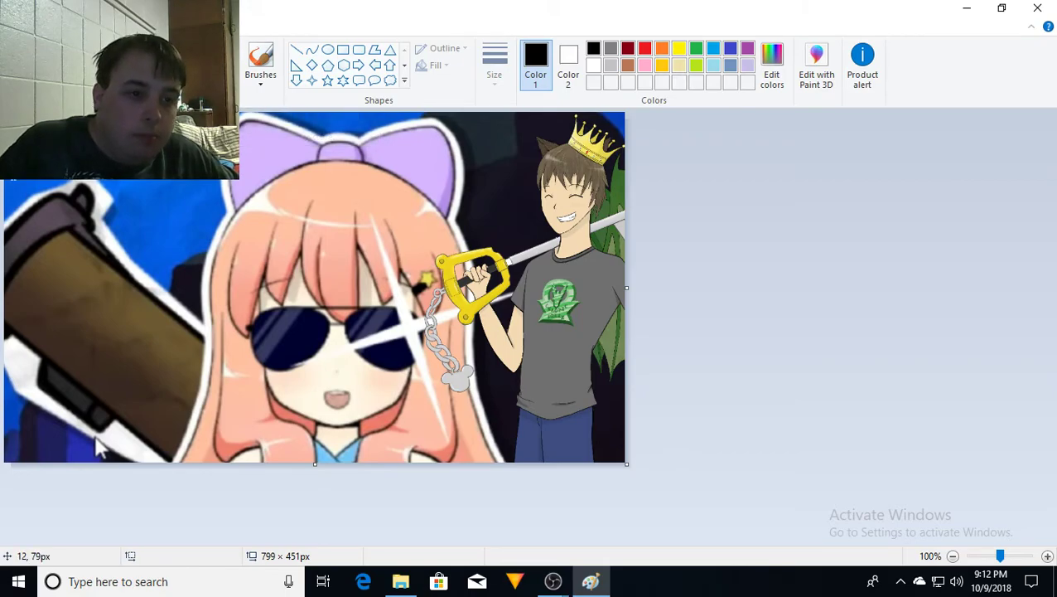
# - Add the text "# 2" near the image's upper-left corner, recolor it red and place it
pyautogui.click(11, 189)
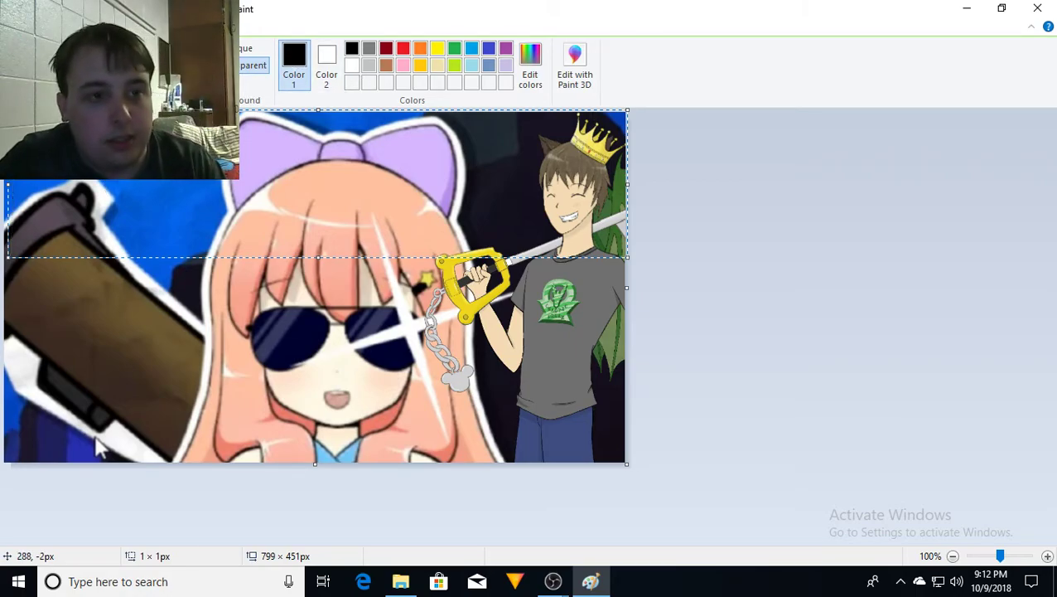
pyautogui.write('# 2')
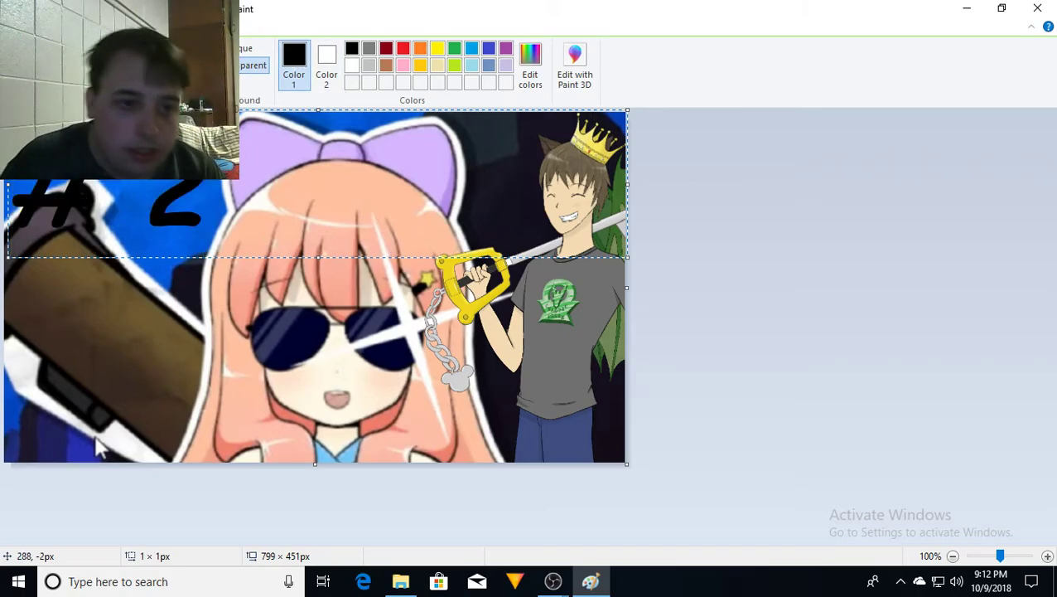
pyautogui.press('BackSpace')
pyautogui.press('BackSpace')
pyautogui.press('BackSpace')
pyautogui.hotkey('ctrl', 'z')
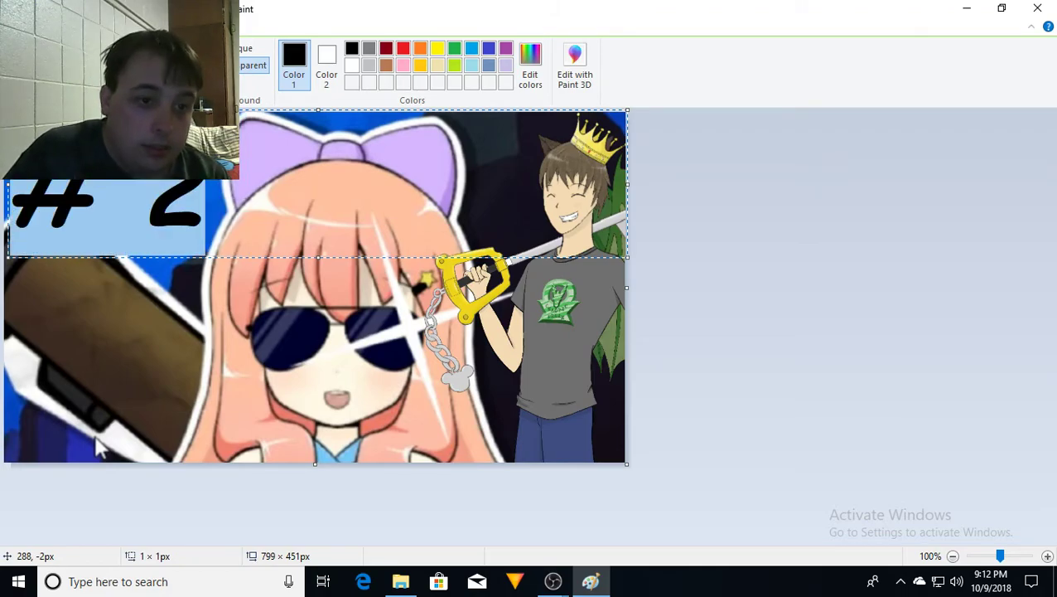
pyautogui.click(402, 48)
pyautogui.click(241, 203)
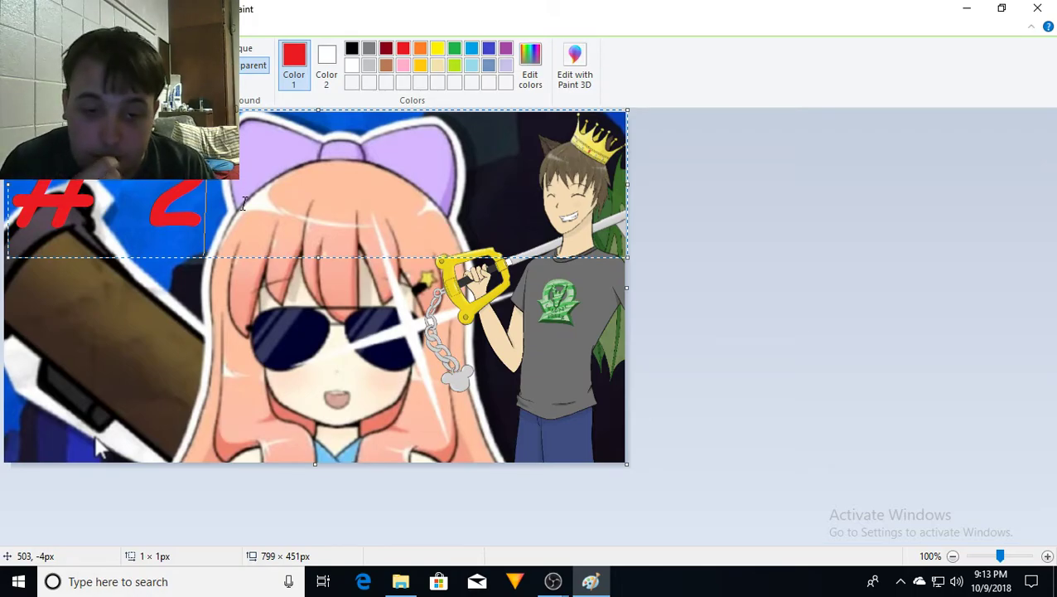
pyautogui.click(138, 315)
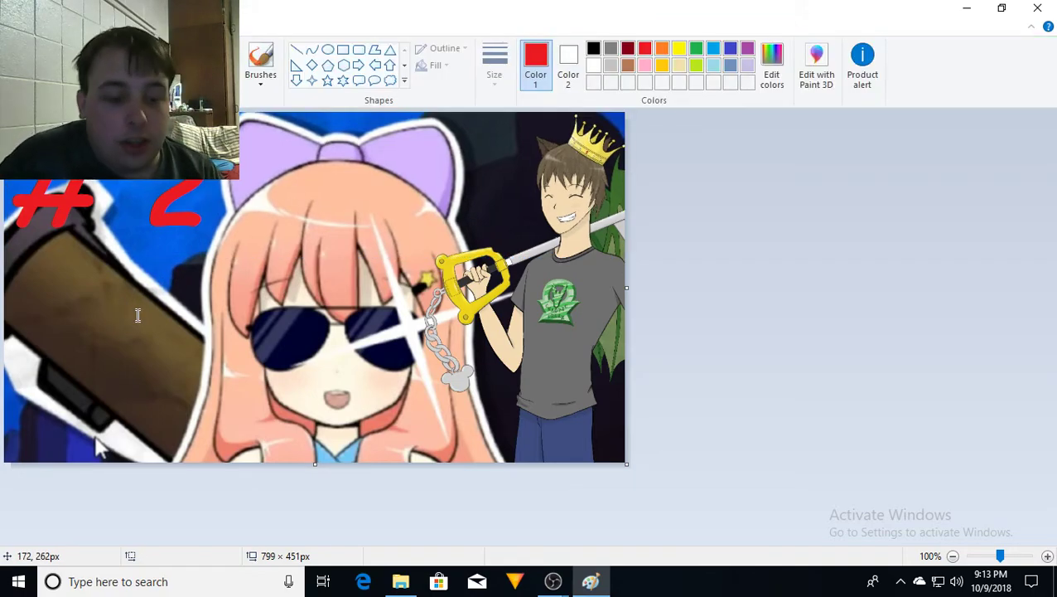
# - Undo the placed text and re-enter "# 2" in red, starting slightly further right near the image's upper-left corner
pyautogui.hotkey('ctrl', 'z')
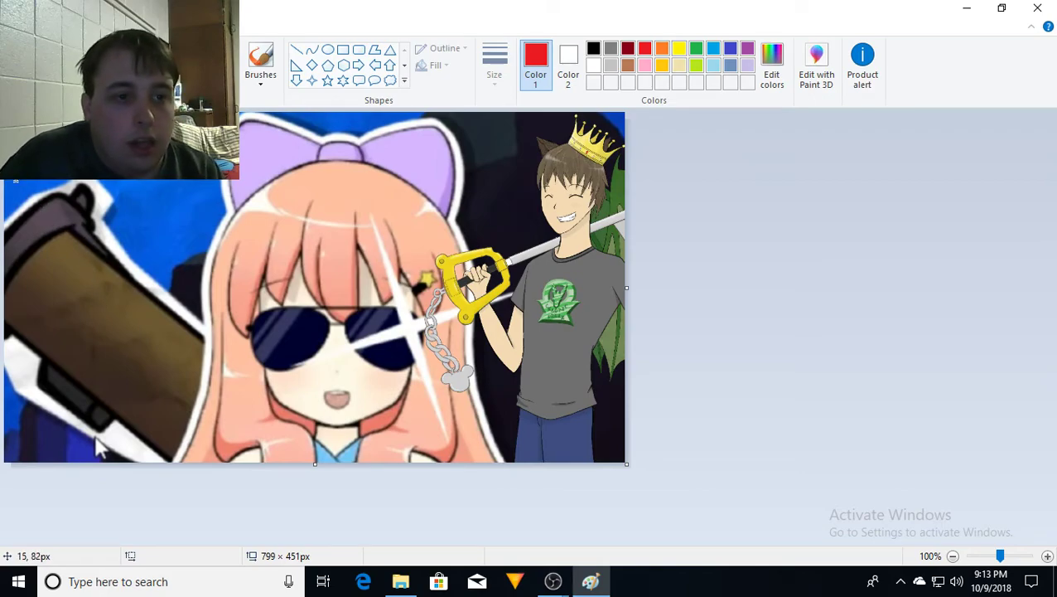
pyautogui.click(15, 182)
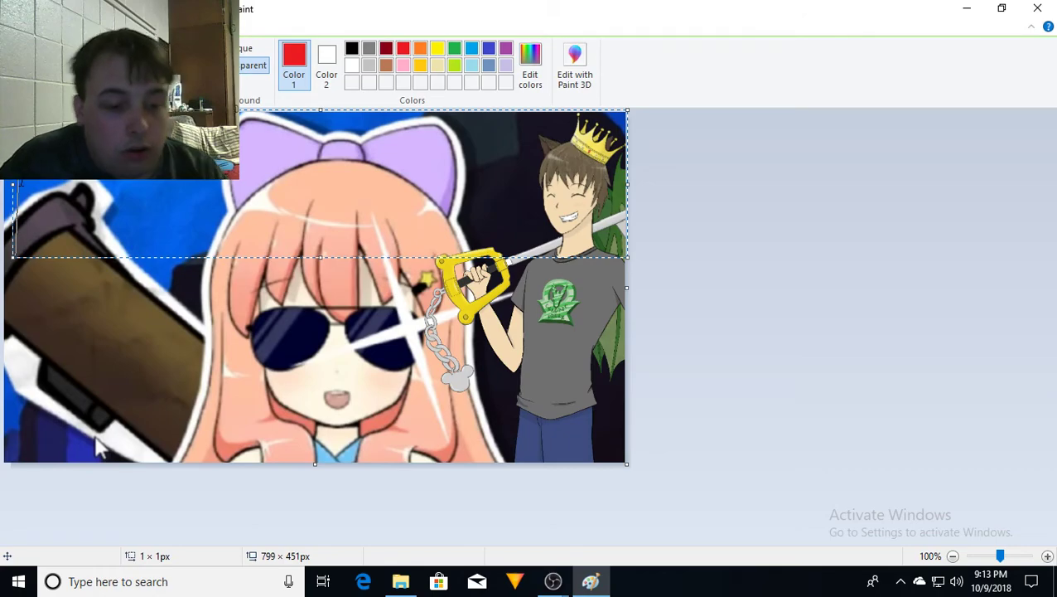
pyautogui.write('#')
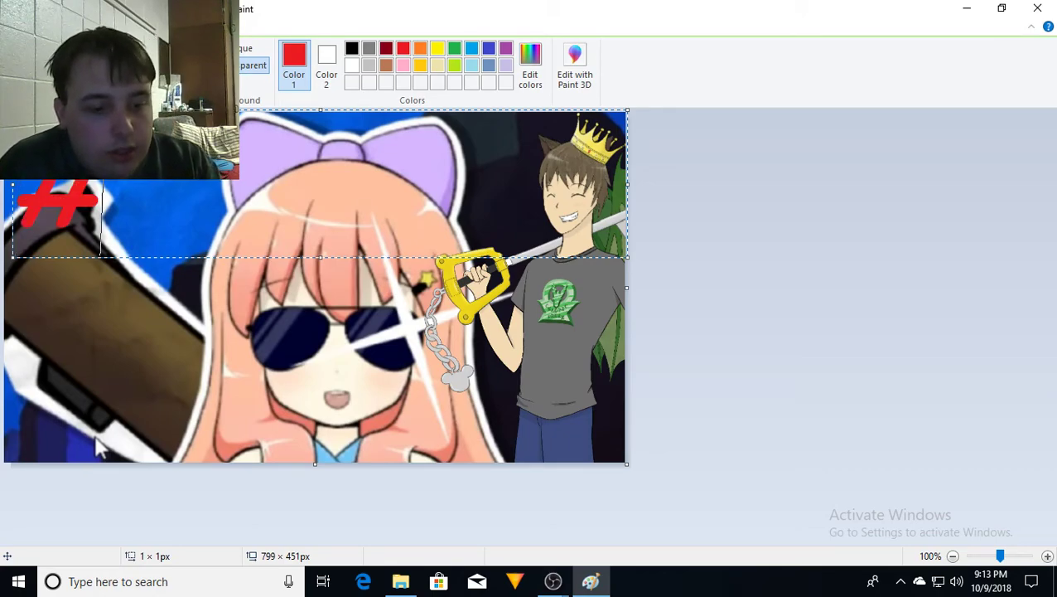
pyautogui.write('  2')
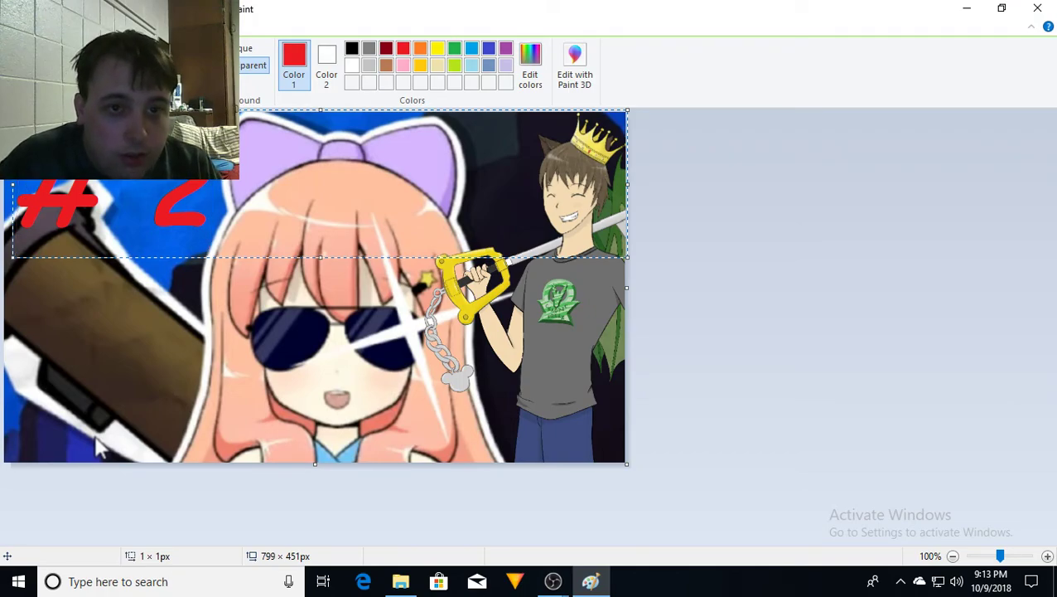
# - Place the red text, then overlay a yellow "# 2" on it with a slight offset for a red shadow effect
pyautogui.click(437, 48)
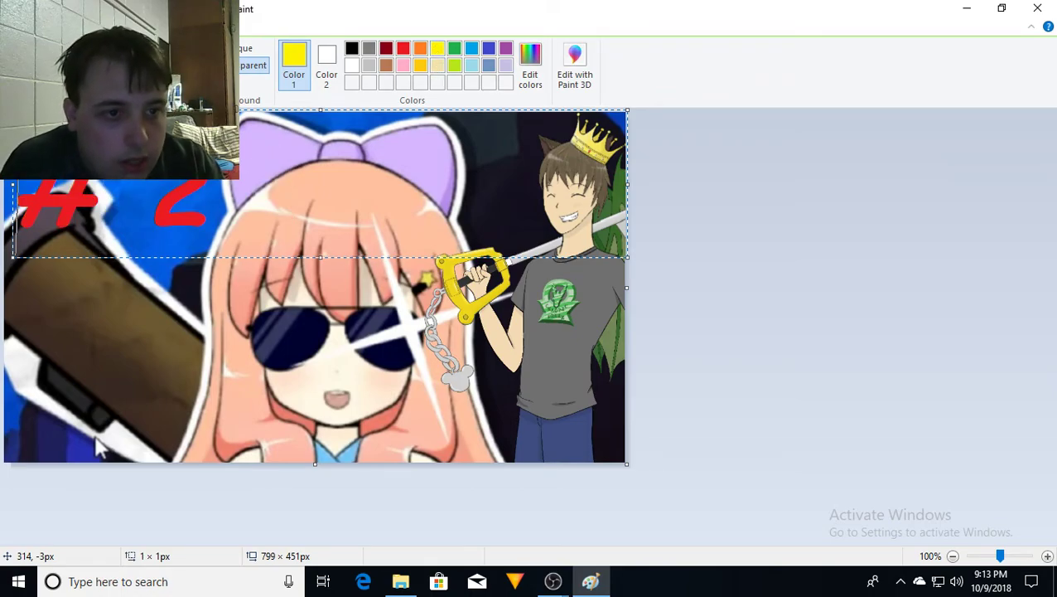
pyautogui.click(196, 324)
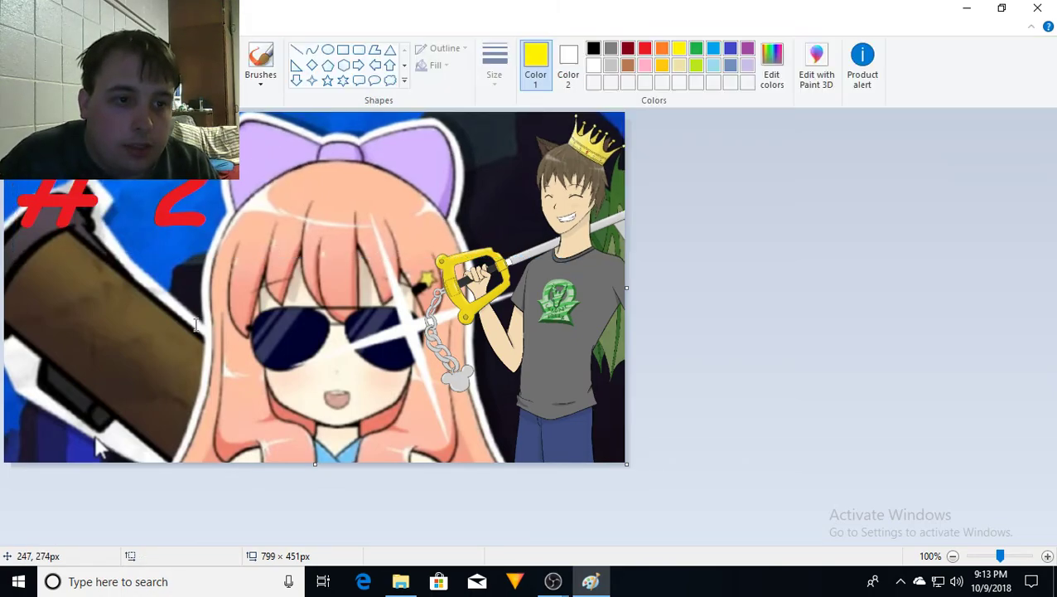
pyautogui.click(35, 186)
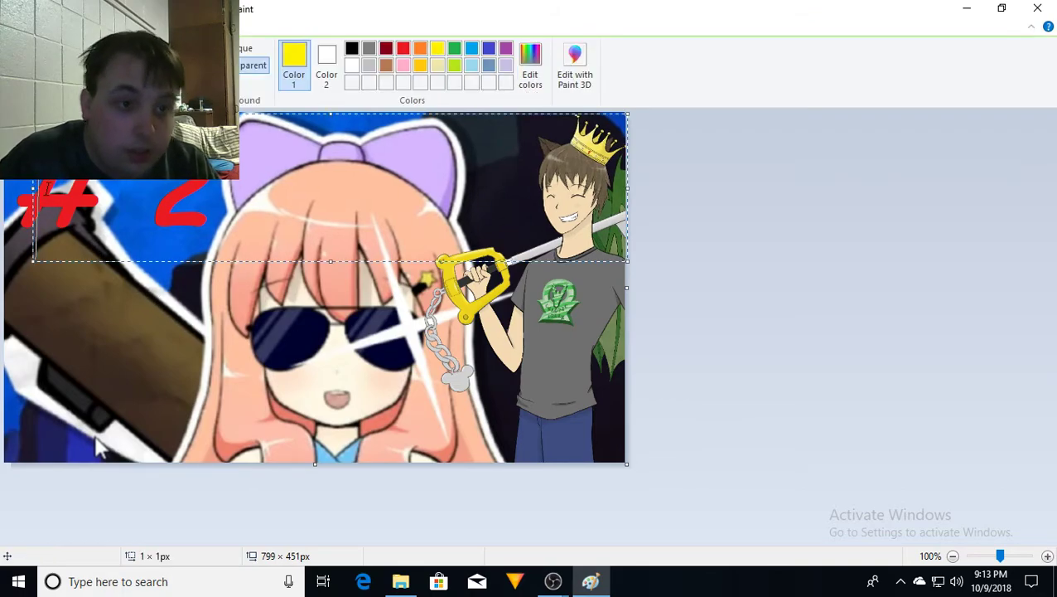
pyautogui.write('# 2')
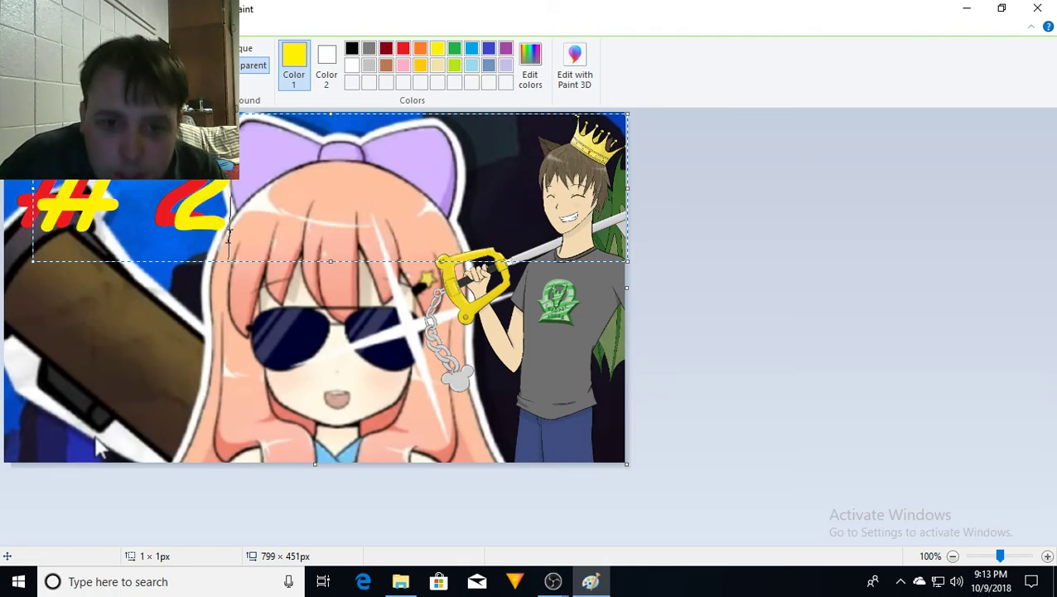
pyautogui.moveTo(243, 263); pyautogui.dragTo(226, 259)
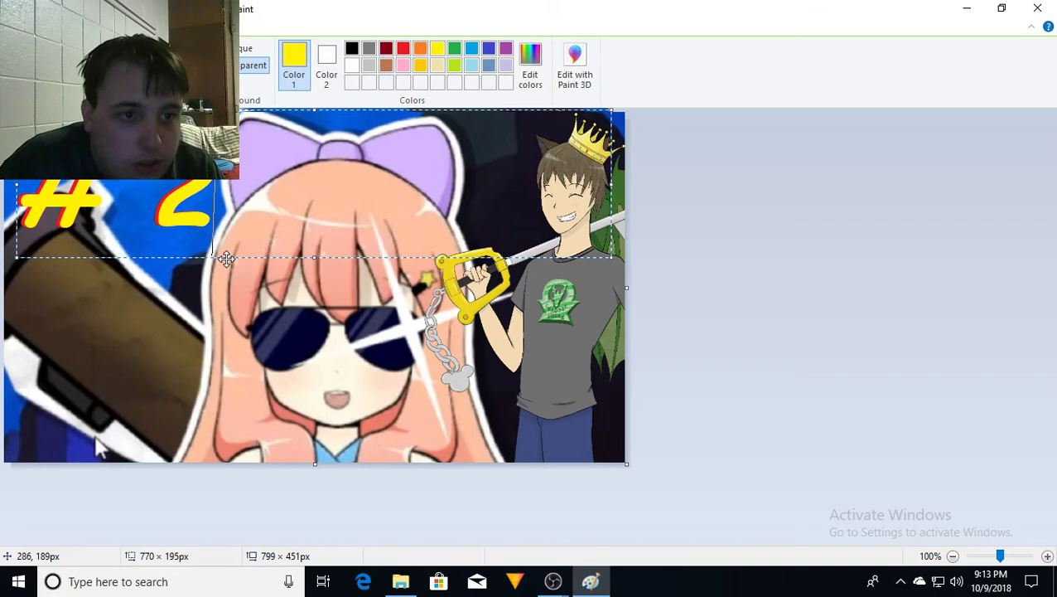